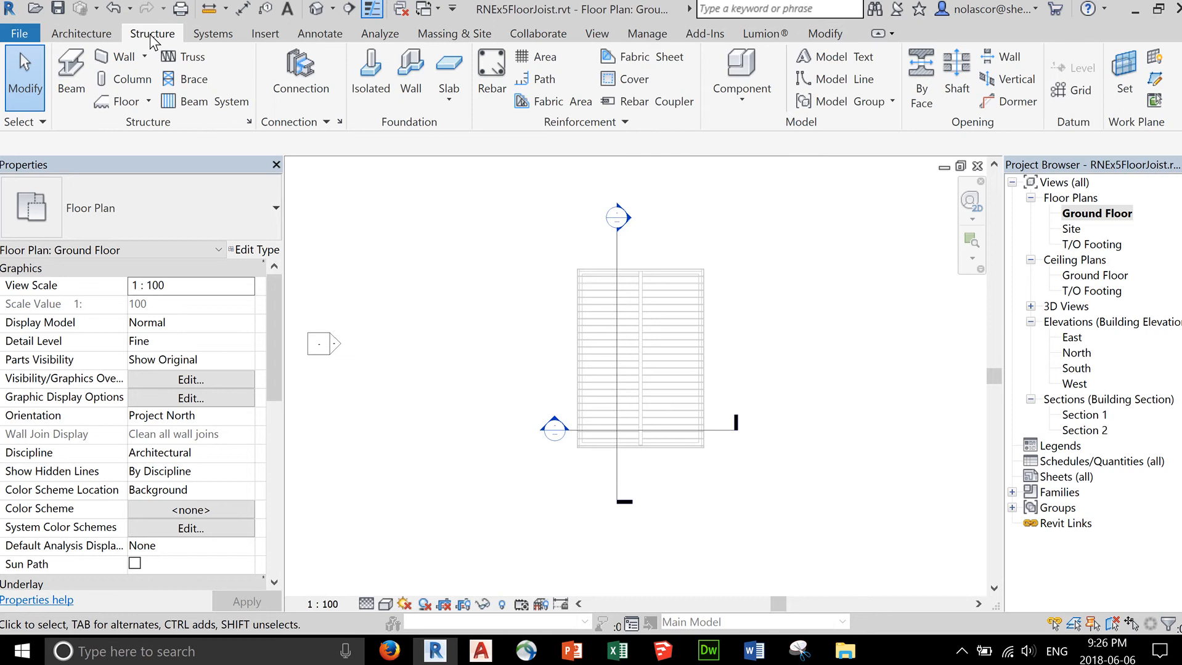
Step: Start a structural column and open the CHS-Circular Hollow Section-Column family from the US Metric Structural Columns Steel library for loading
{"action": "left_click", "coordinate": [126, 80]}
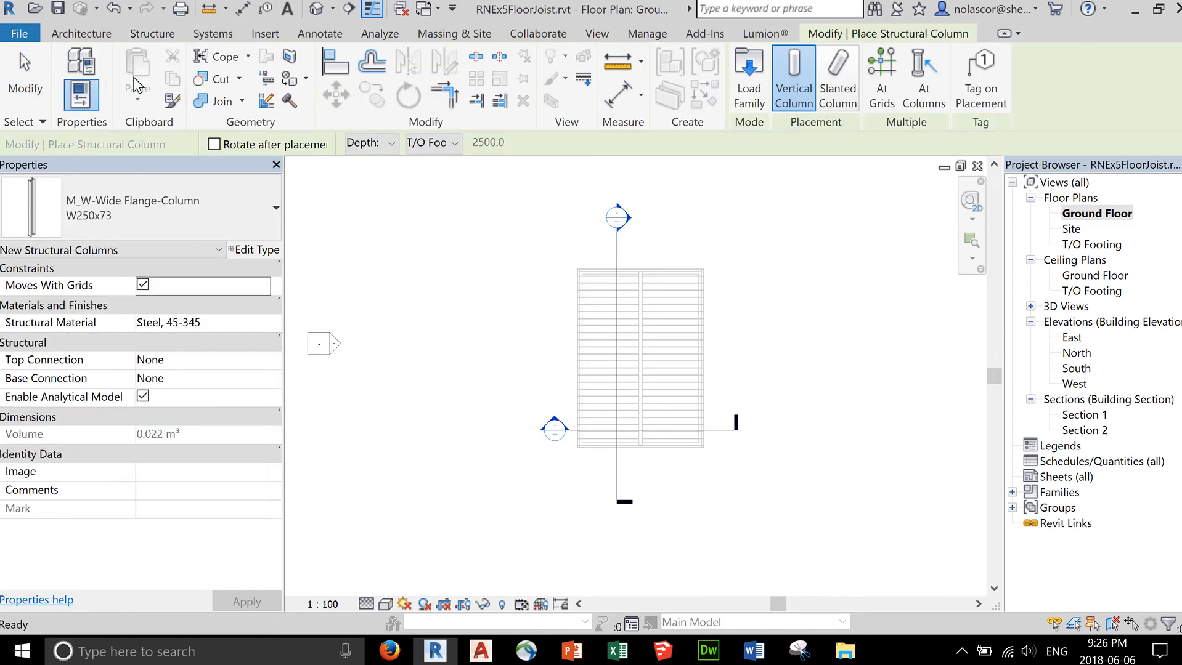
{"action": "left_click", "coordinate": [258, 220]}
{"action": "left_click", "coordinate": [253, 212]}
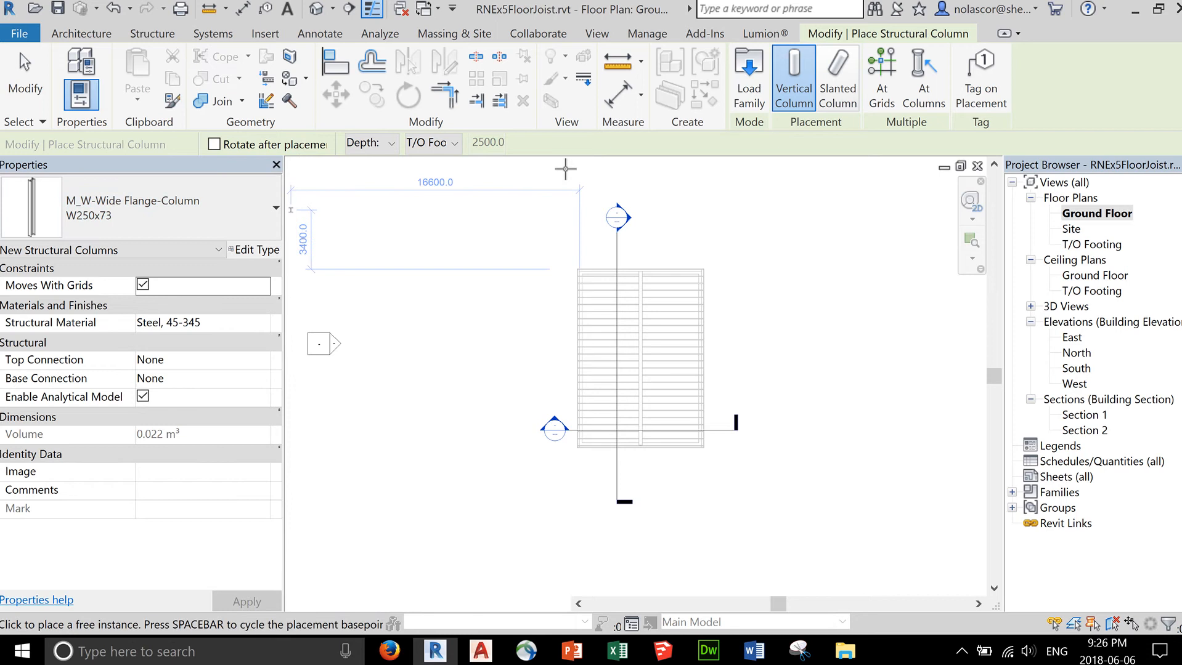
{"action": "left_click", "coordinate": [741, 95]}
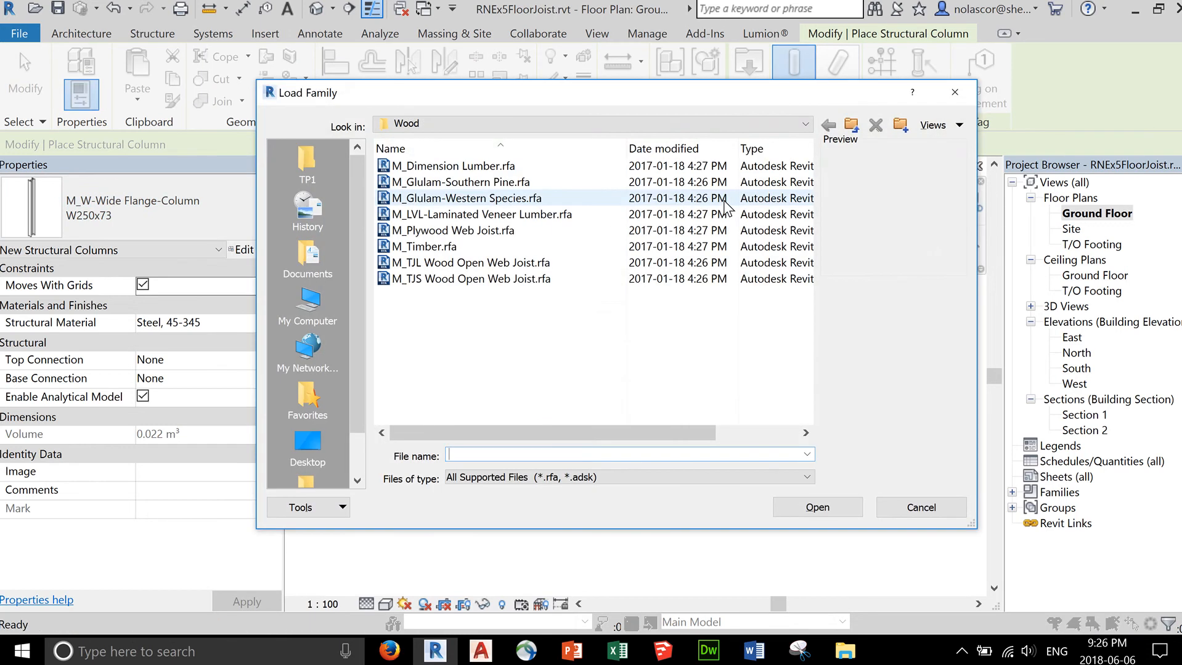
{"action": "left_click", "coordinate": [805, 124]}
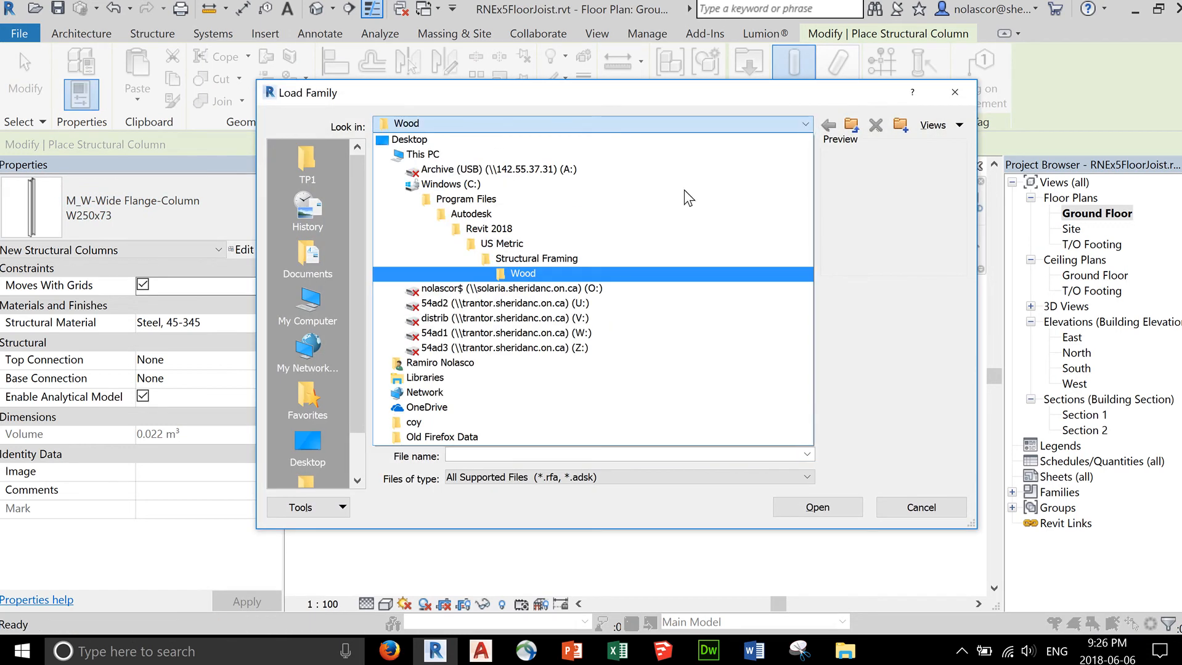
{"action": "left_click", "coordinate": [616, 244]}
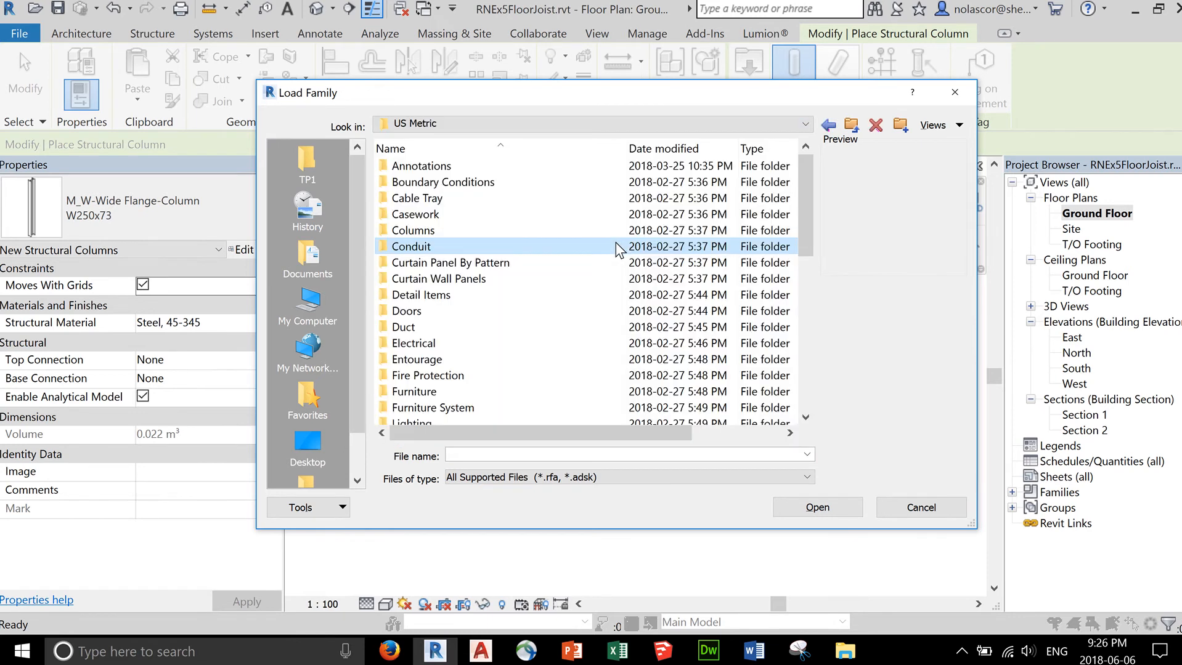
{"action": "scroll", "coordinate": [559, 261], "scroll_direction": "down", "scroll_amount": 8}
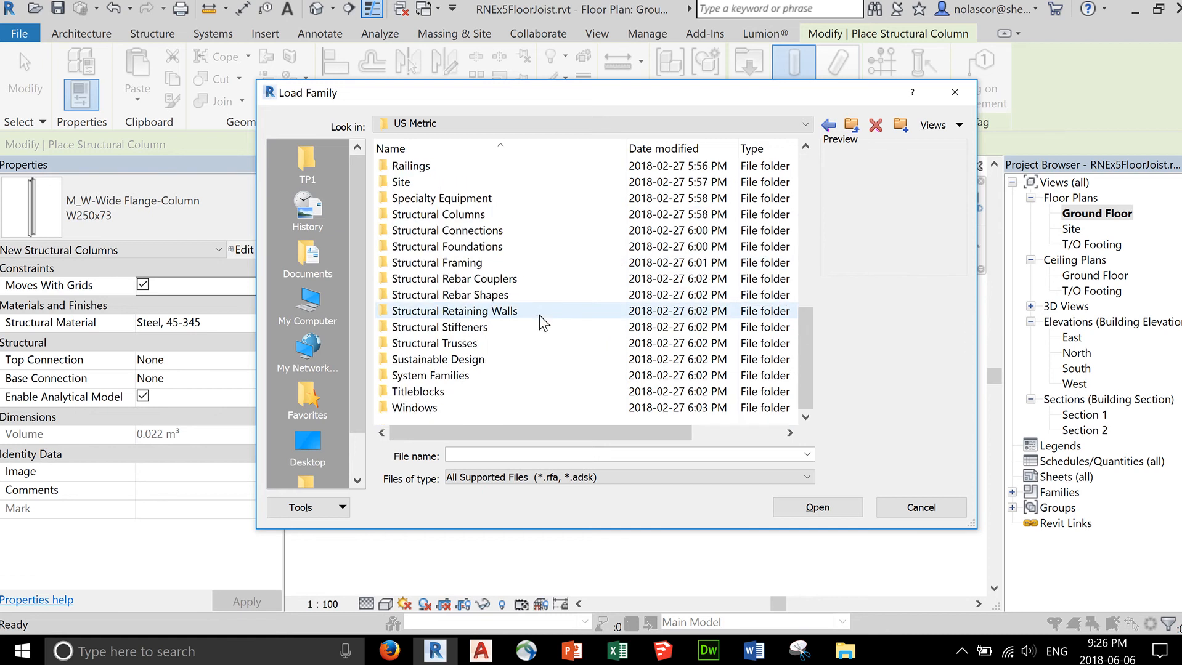
{"action": "double_click", "coordinate": [529, 214]}
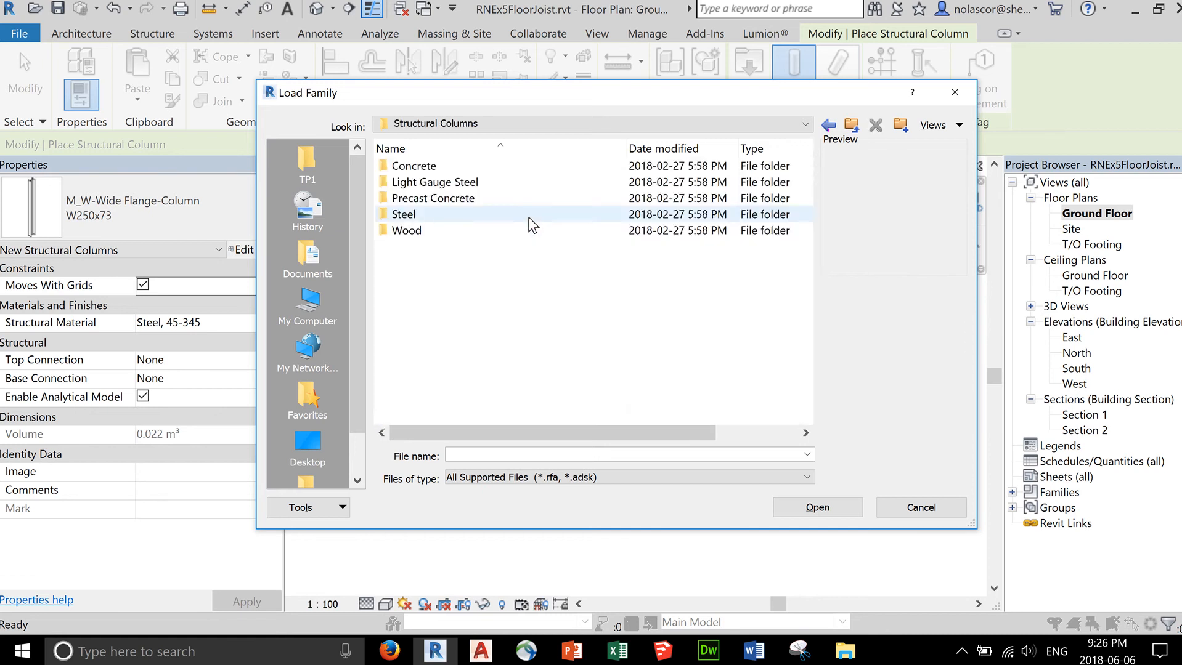
{"action": "double_click", "coordinate": [500, 215]}
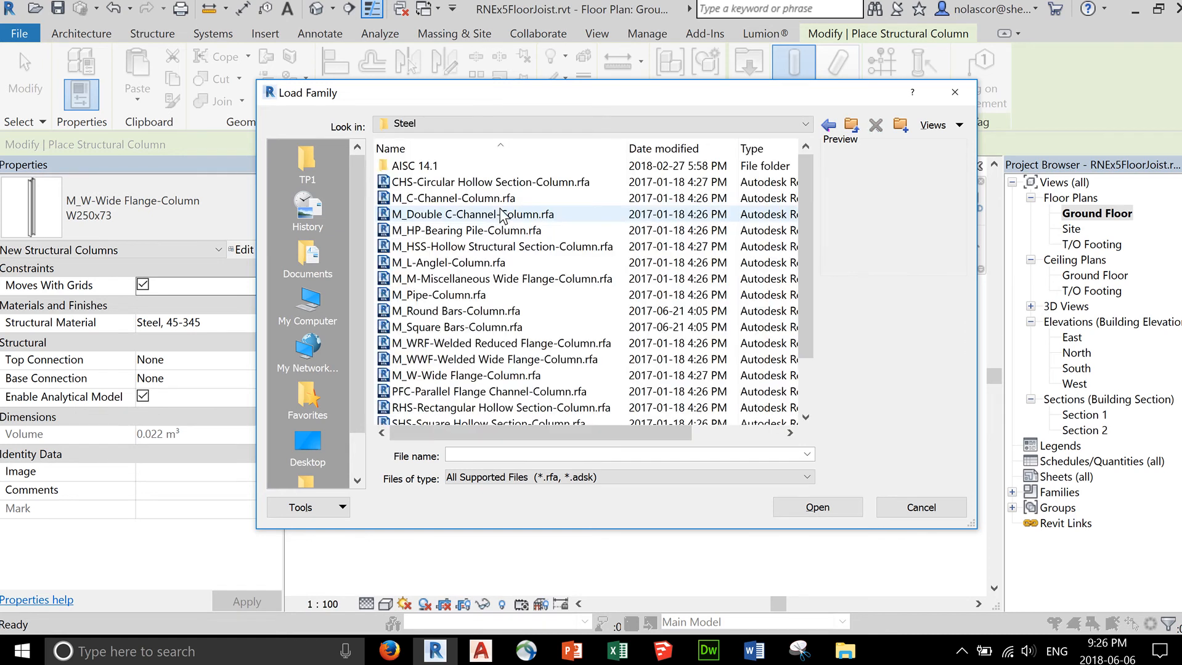
{"action": "left_click", "coordinate": [503, 185]}
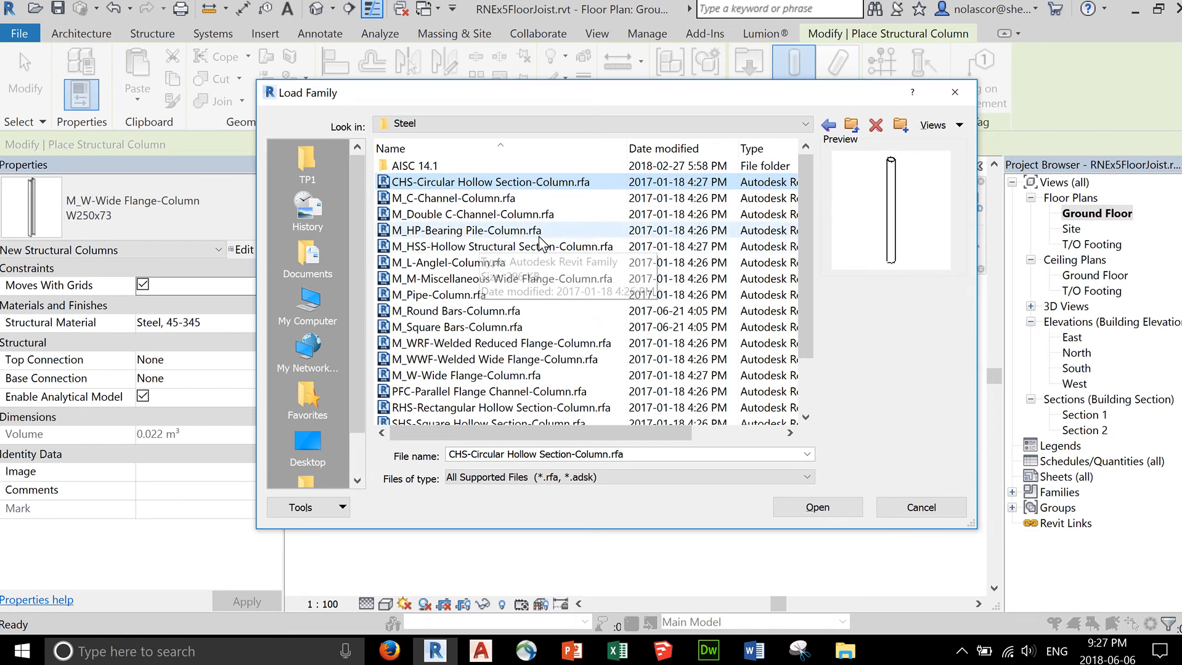
{"action": "left_click", "coordinate": [820, 508]}
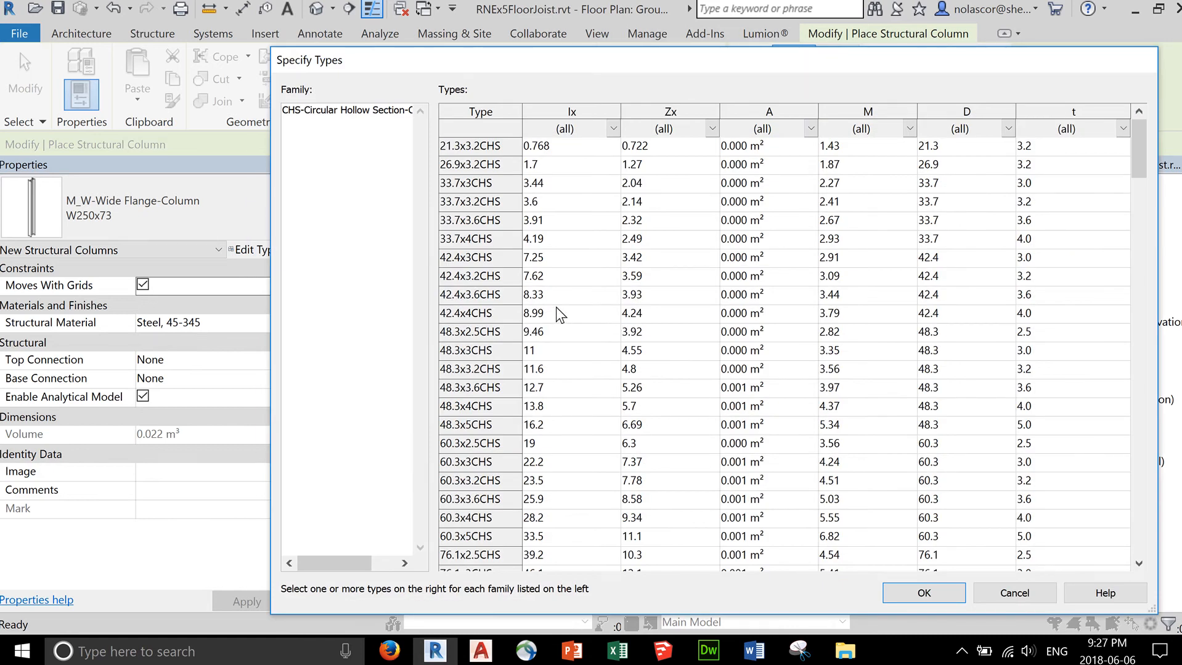
Step: Load the 88.9x5CHS type of the circular hollow section column family
{"action": "scroll", "coordinate": [561, 308], "scroll_direction": "down", "scroll_amount": 4}
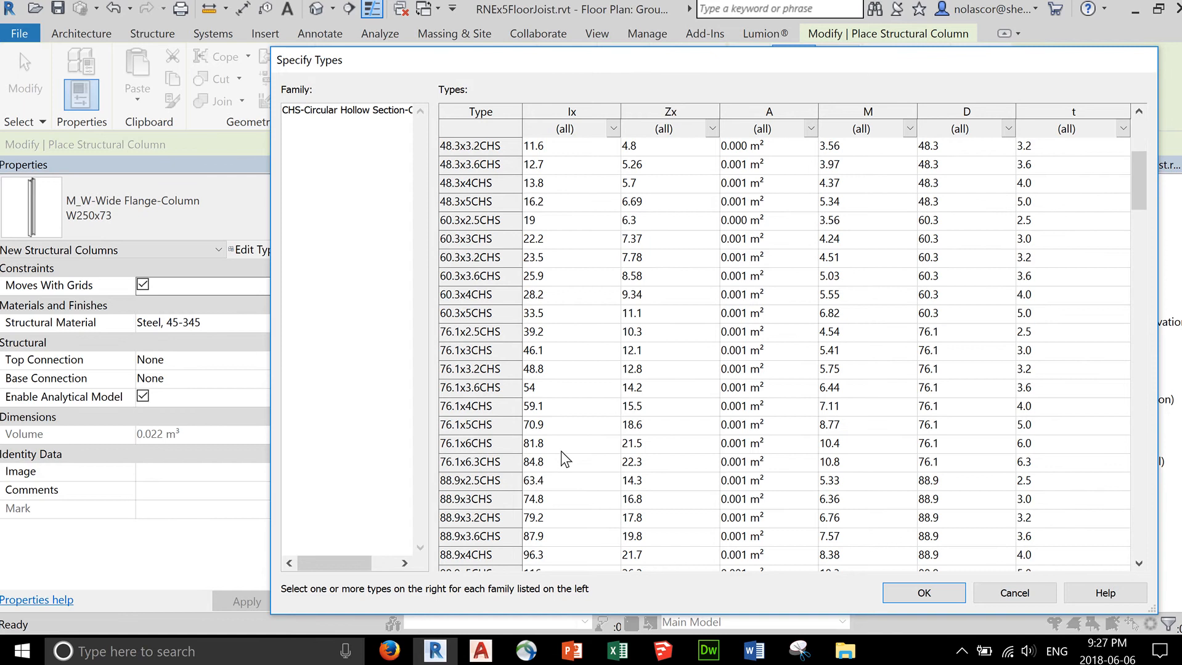
{"action": "scroll", "coordinate": [559, 456], "scroll_direction": "down", "scroll_amount": 1}
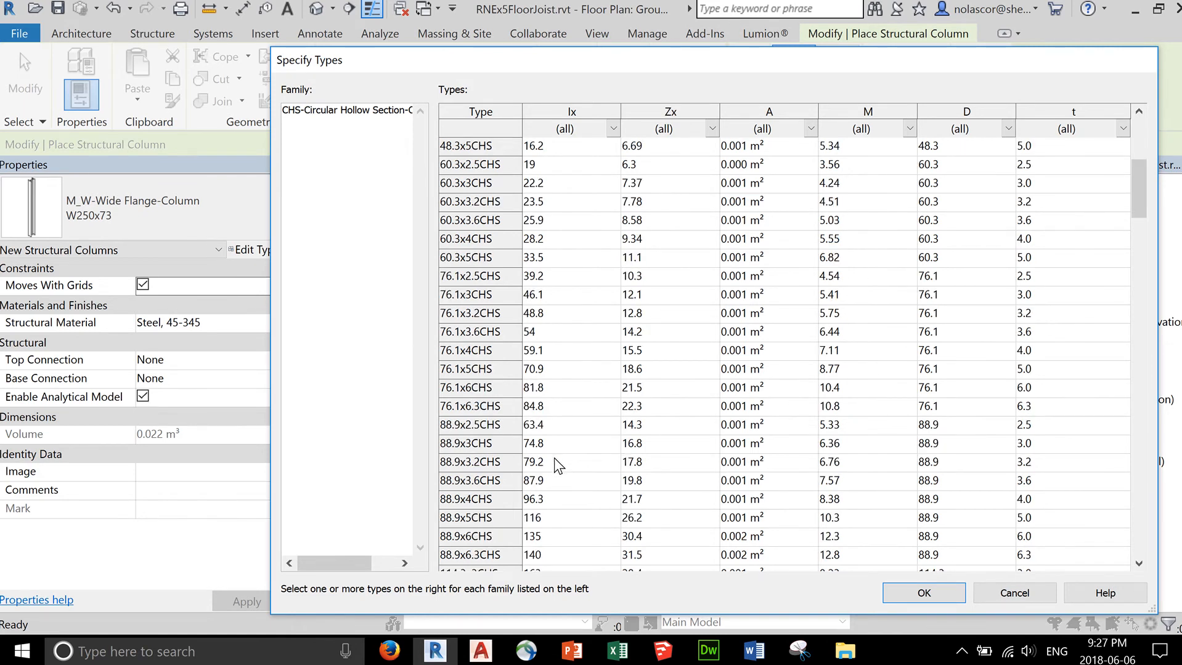
{"action": "left_click", "coordinate": [483, 425]}
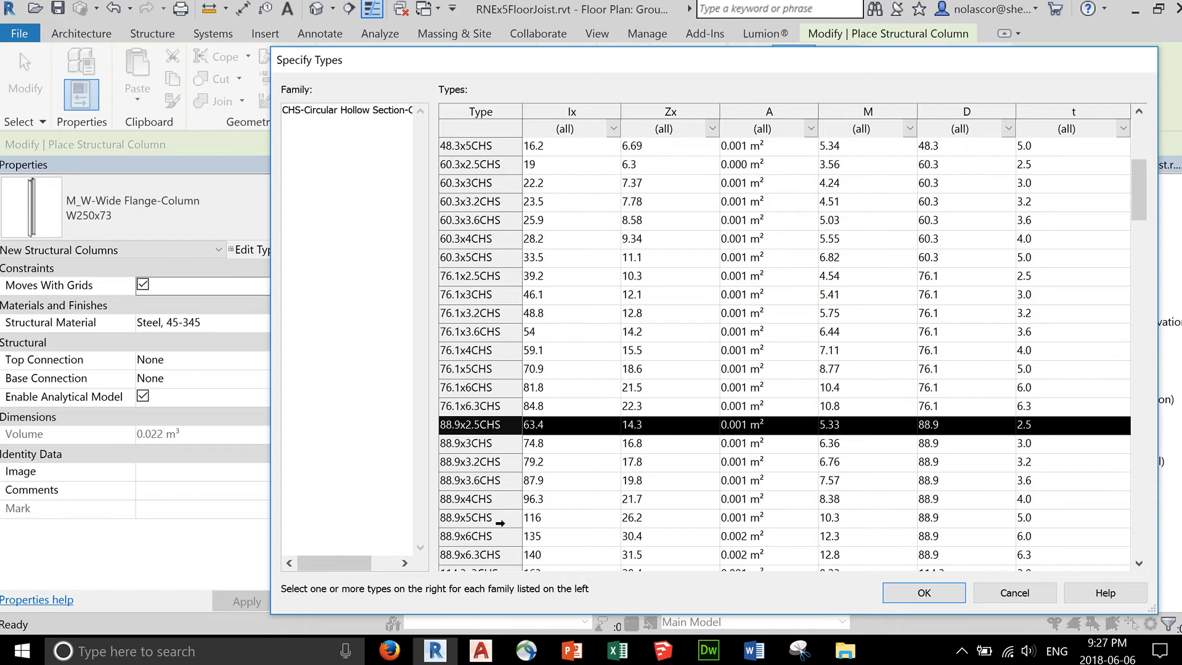
{"action": "left_click", "coordinate": [500, 521]}
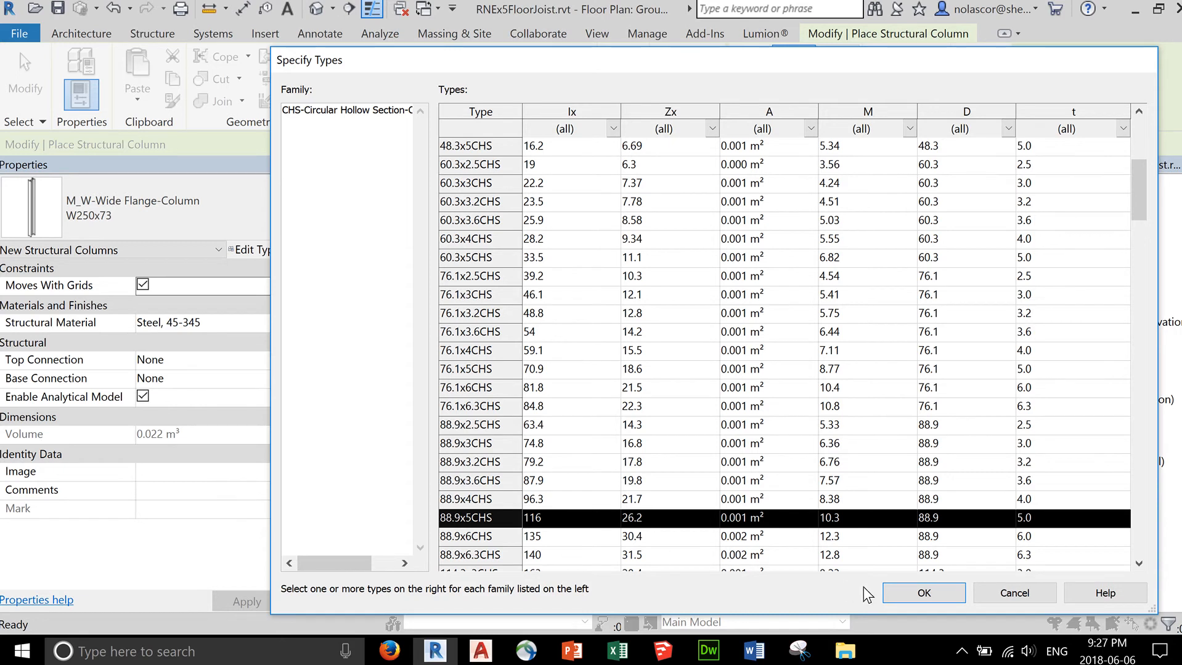
{"action": "left_click", "coordinate": [906, 598]}
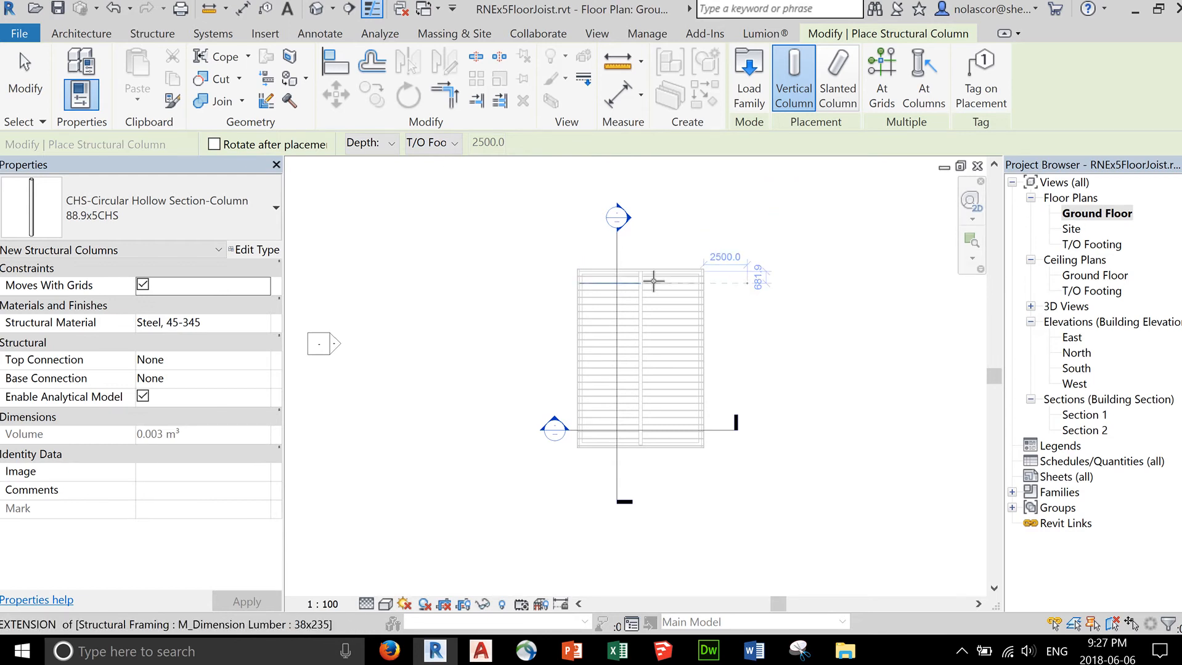
Step: Place an 88.9x5CHS column on the central beam's centreline at a joist end, about a third of the way from its north end, with depth to T/O Footing
{"action": "scroll", "coordinate": [651, 277], "scroll_direction": "up", "scroll_amount": 5}
{"action": "scroll", "coordinate": [663, 310], "scroll_direction": "up", "scroll_amount": 2}
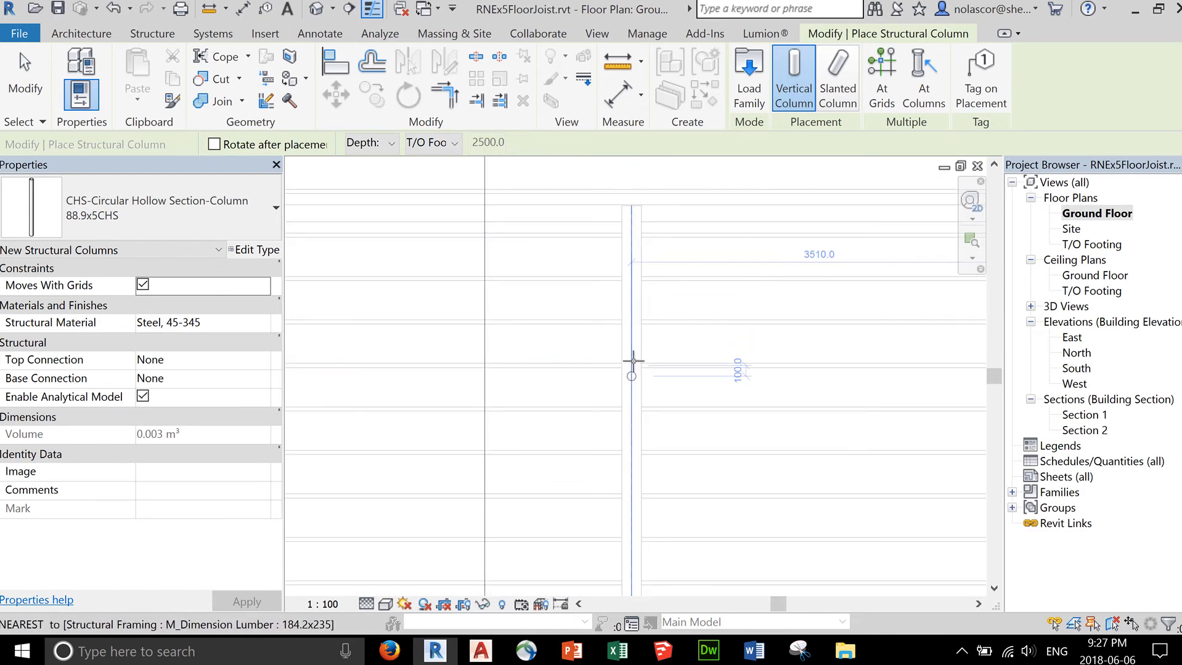
{"action": "scroll", "coordinate": [634, 437], "scroll_direction": "down", "scroll_amount": 2}
{"action": "scroll", "coordinate": [632, 440], "scroll_direction": "down", "scroll_amount": 1}
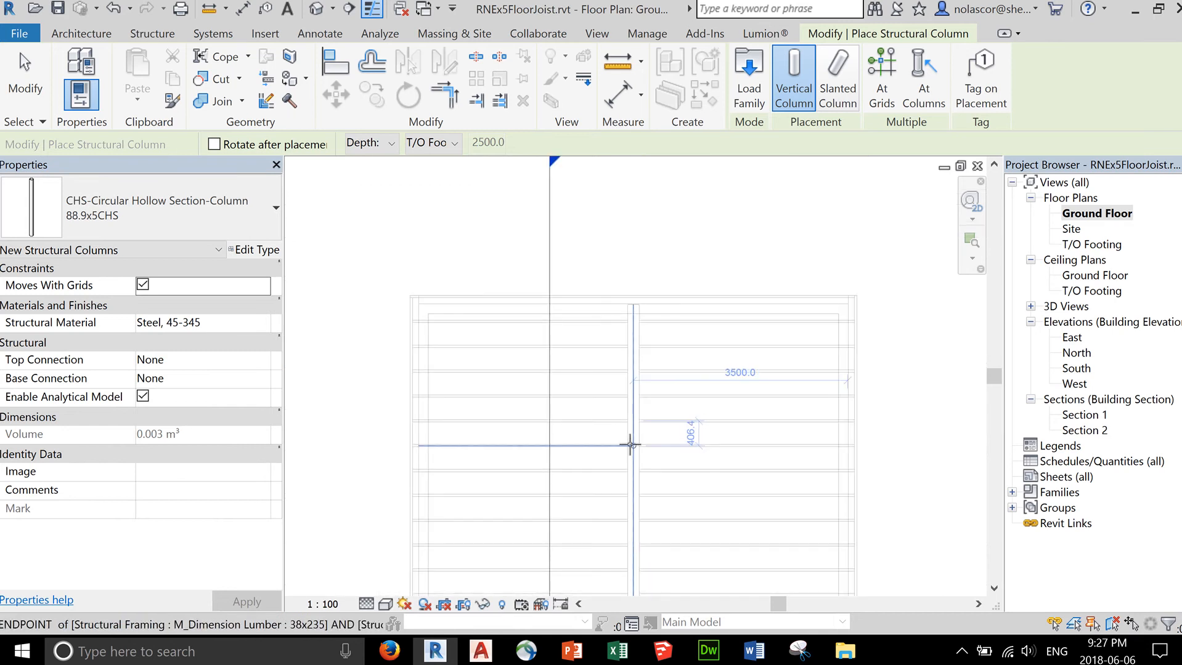
{"action": "scroll", "coordinate": [634, 447], "scroll_direction": "down", "scroll_amount": 4}
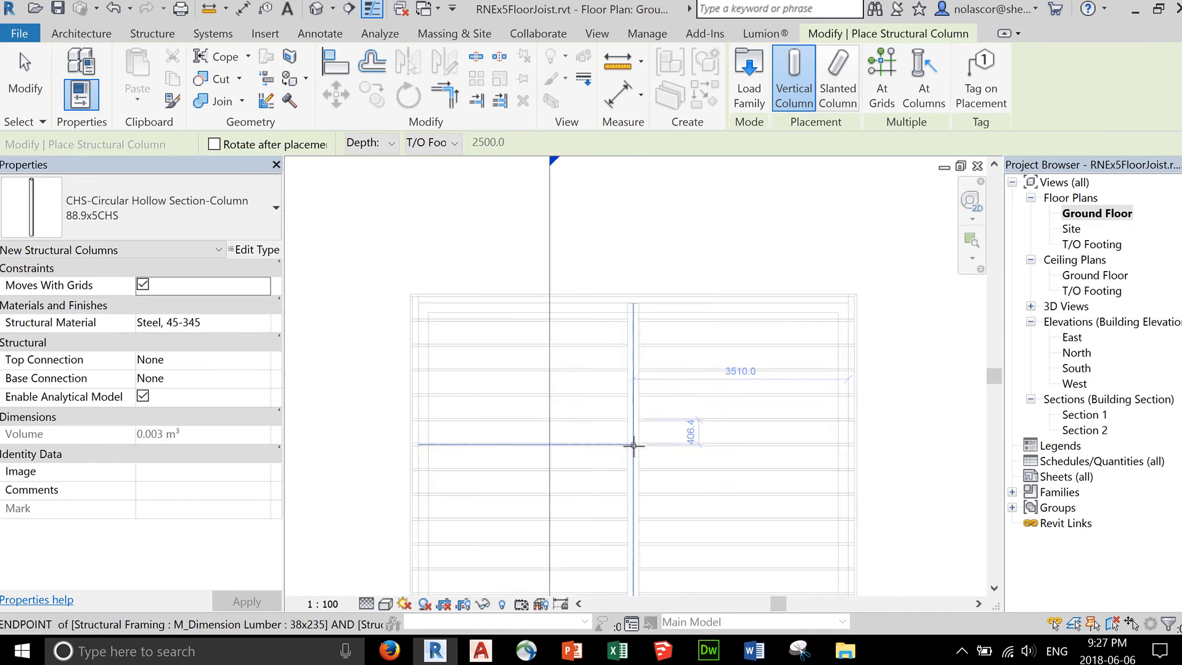
{"action": "scroll", "coordinate": [640, 474], "scroll_direction": "down", "scroll_amount": 2}
{"action": "middle_click_drag", "start_coordinate": [640, 484], "coordinate": [621, 346]}
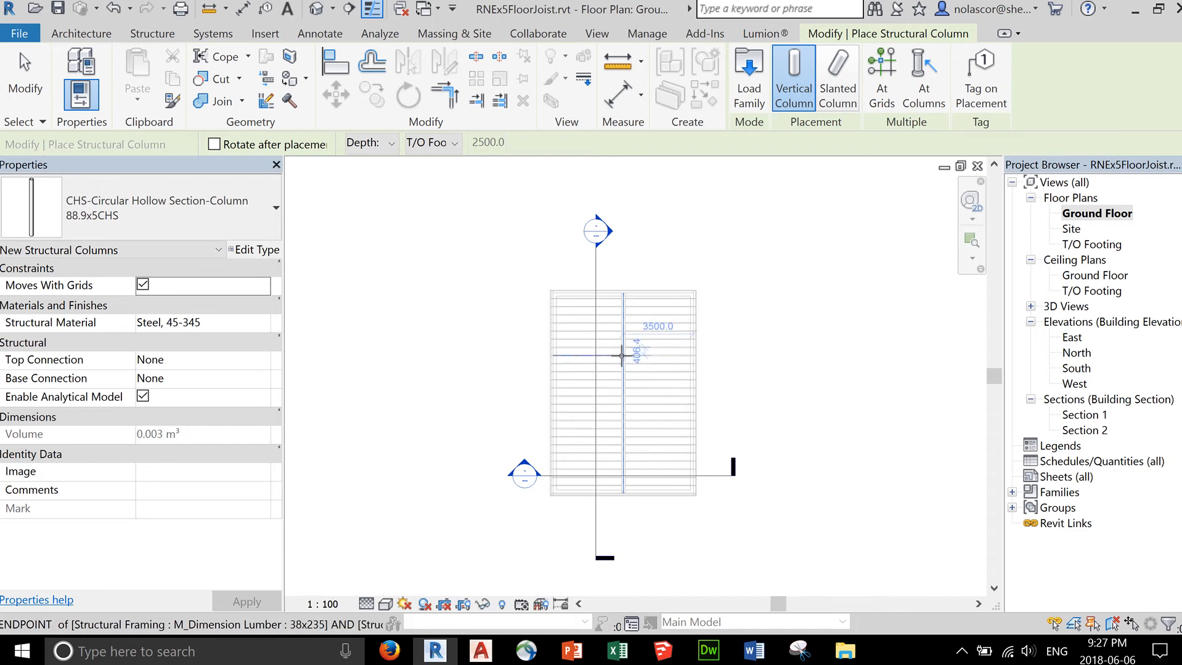
{"action": "scroll", "coordinate": [622, 354], "scroll_direction": "up", "scroll_amount": 3}
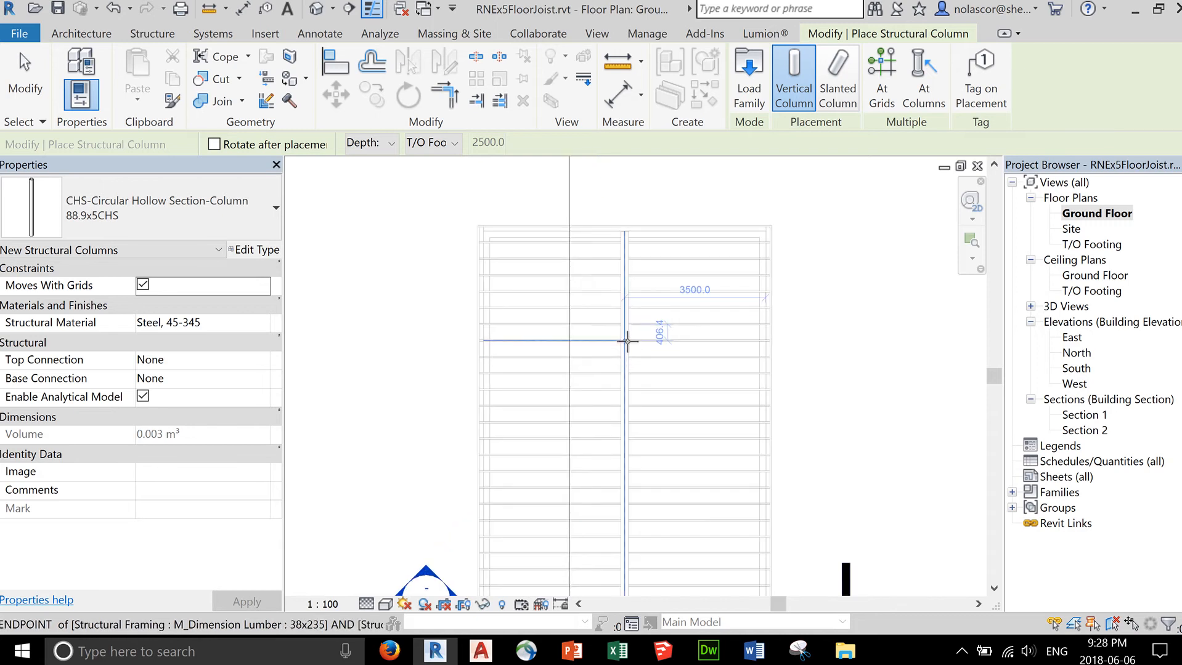
{"action": "scroll", "coordinate": [624, 341], "scroll_direction": "up", "scroll_amount": 4}
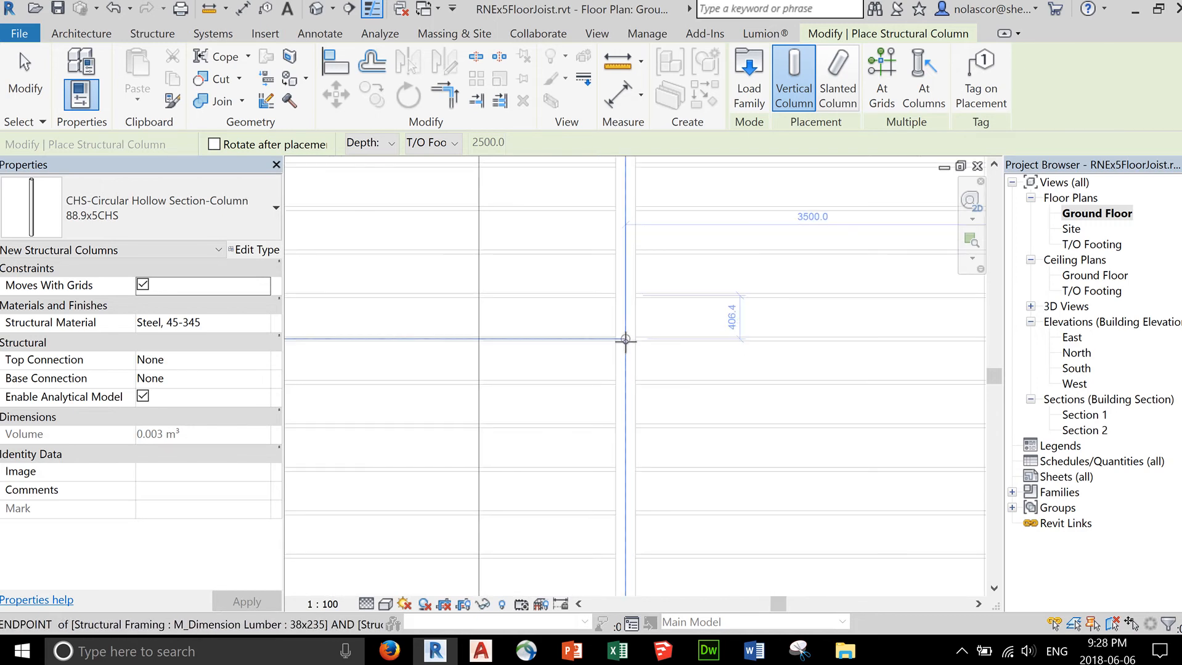
{"action": "scroll", "coordinate": [628, 401], "scroll_direction": "down", "scroll_amount": 6}
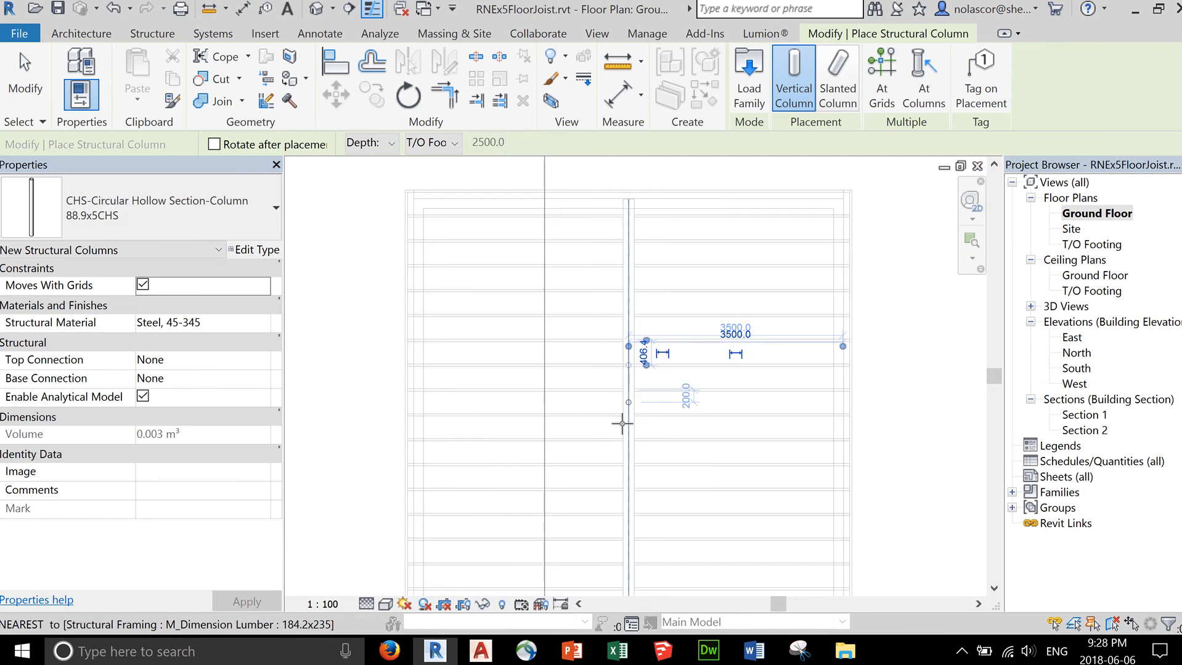
Step: Place a second 88.9x5CHS column on the central beam, ten joist spacings south of the first, and finish placing columns
{"action": "scroll", "coordinate": [626, 508], "scroll_direction": "up", "scroll_amount": 4}
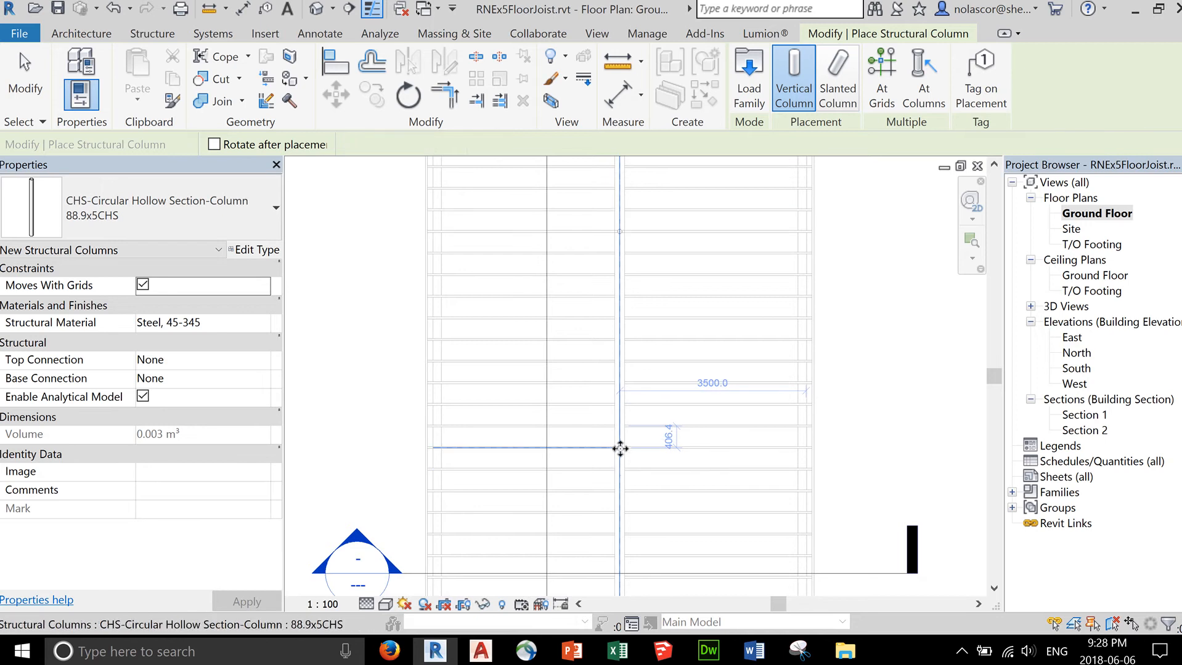
{"action": "scroll", "coordinate": [697, 487], "scroll_direction": "down", "scroll_amount": 1}
{"action": "scroll", "coordinate": [698, 487], "scroll_direction": "down", "scroll_amount": 2}
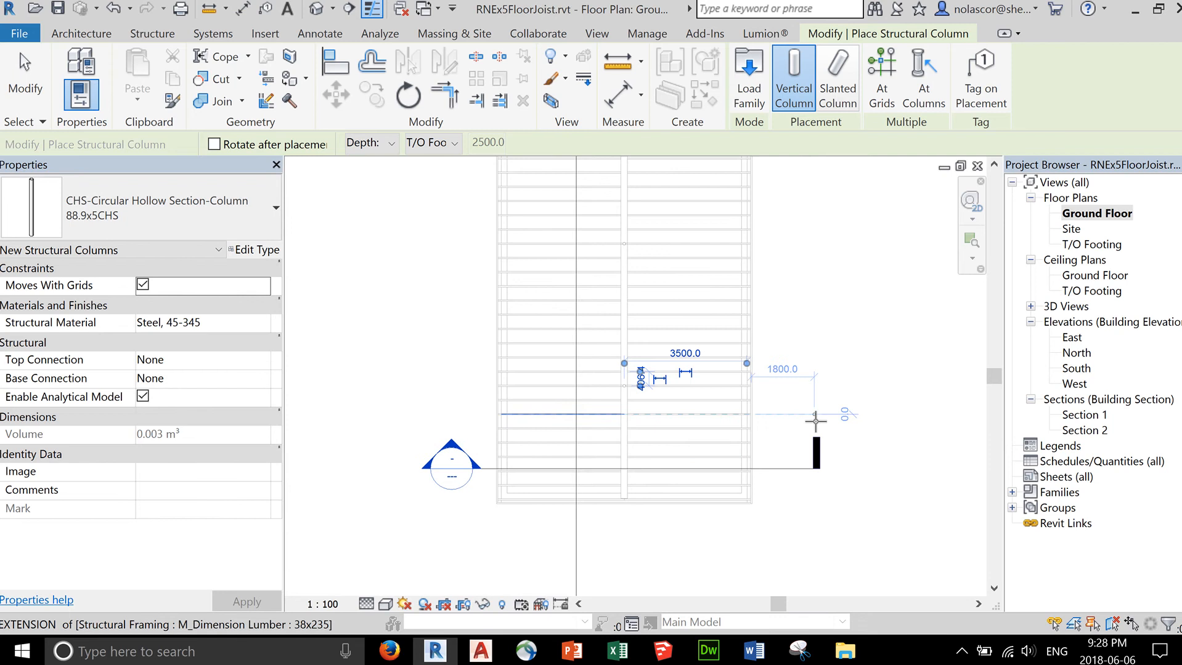
{"action": "key", "text": "Escape"}
{"action": "key", "text": "Escape"}
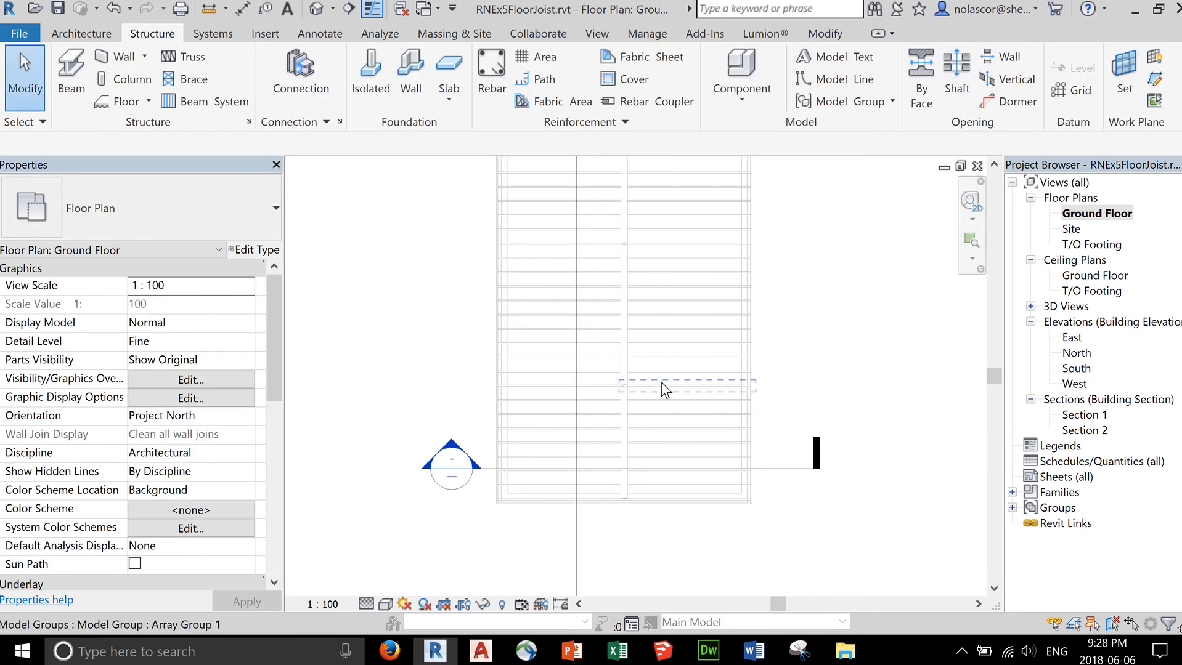
Step: Open the Section 2 view and set its detail level to Fine
{"action": "scroll", "coordinate": [659, 369], "scroll_direction": "down", "scroll_amount": 2}
{"action": "double_click", "coordinate": [607, 163]}
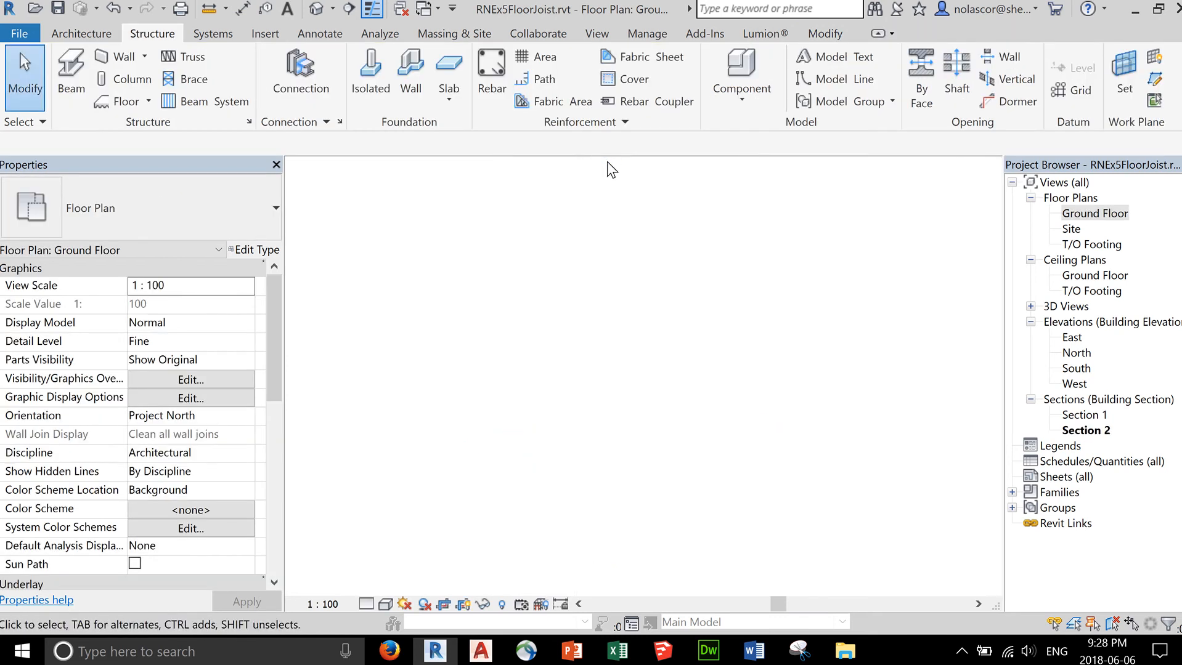
{"action": "scroll", "coordinate": [464, 407], "scroll_direction": "up", "scroll_amount": 4}
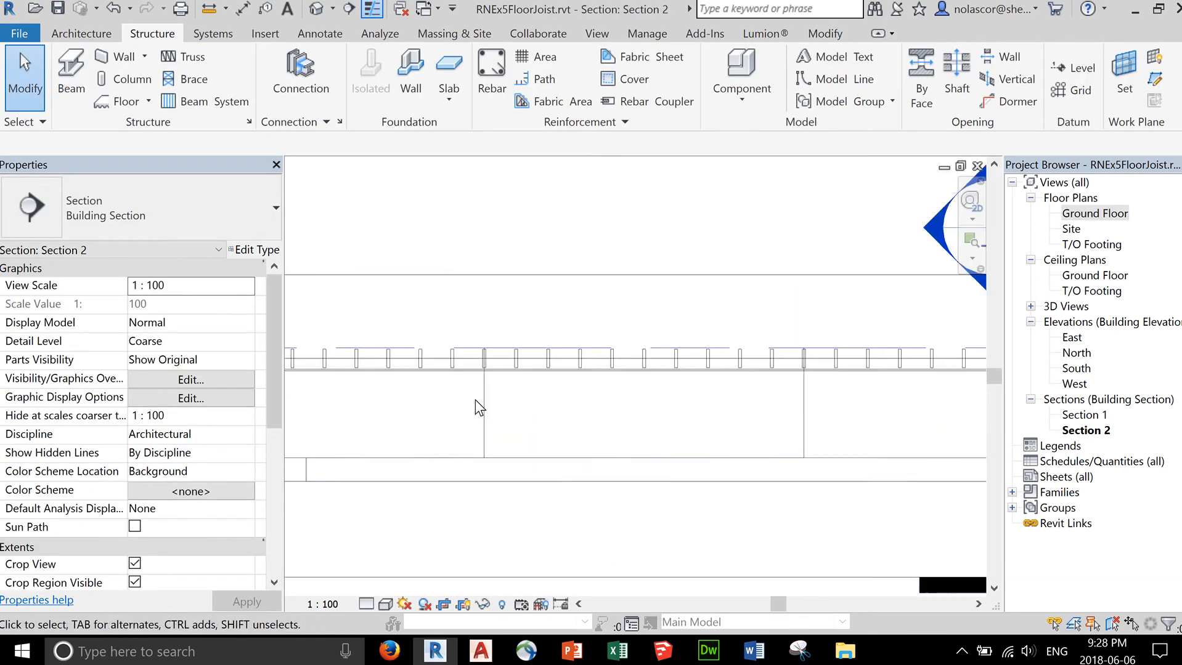
{"action": "left_click", "coordinate": [366, 603]}
{"action": "left_click", "coordinate": [385, 587]}
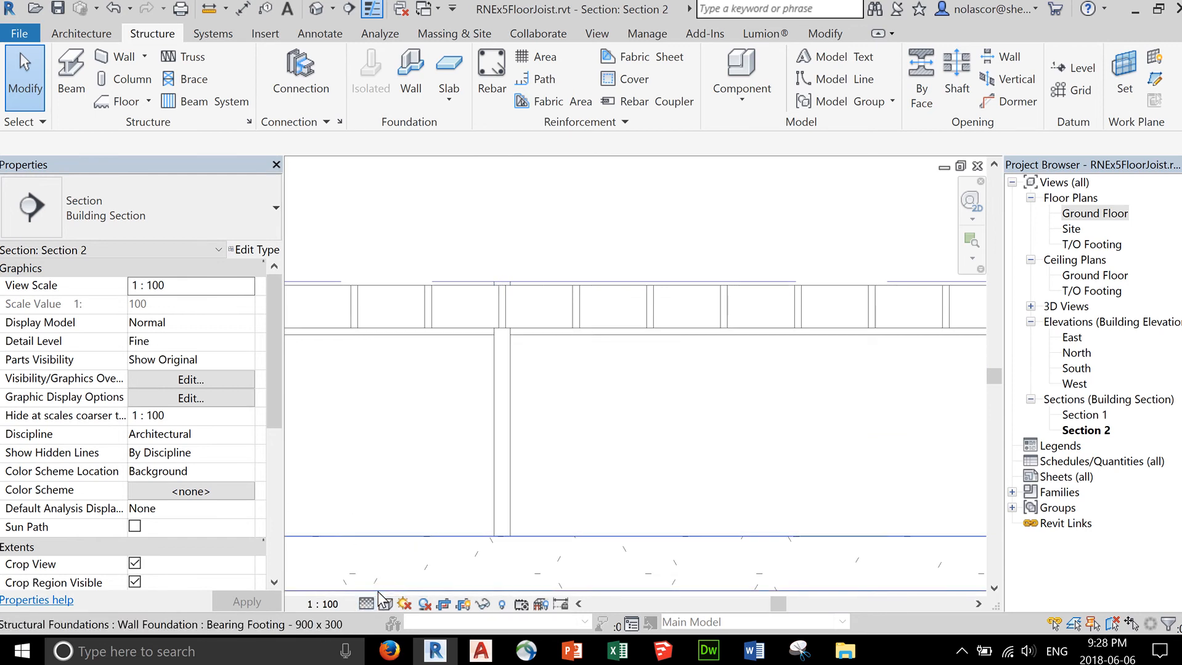
Step: Examine a steel column in section, checking its top against the beam and joists and its base at the footing
{"action": "left_click", "coordinate": [510, 408]}
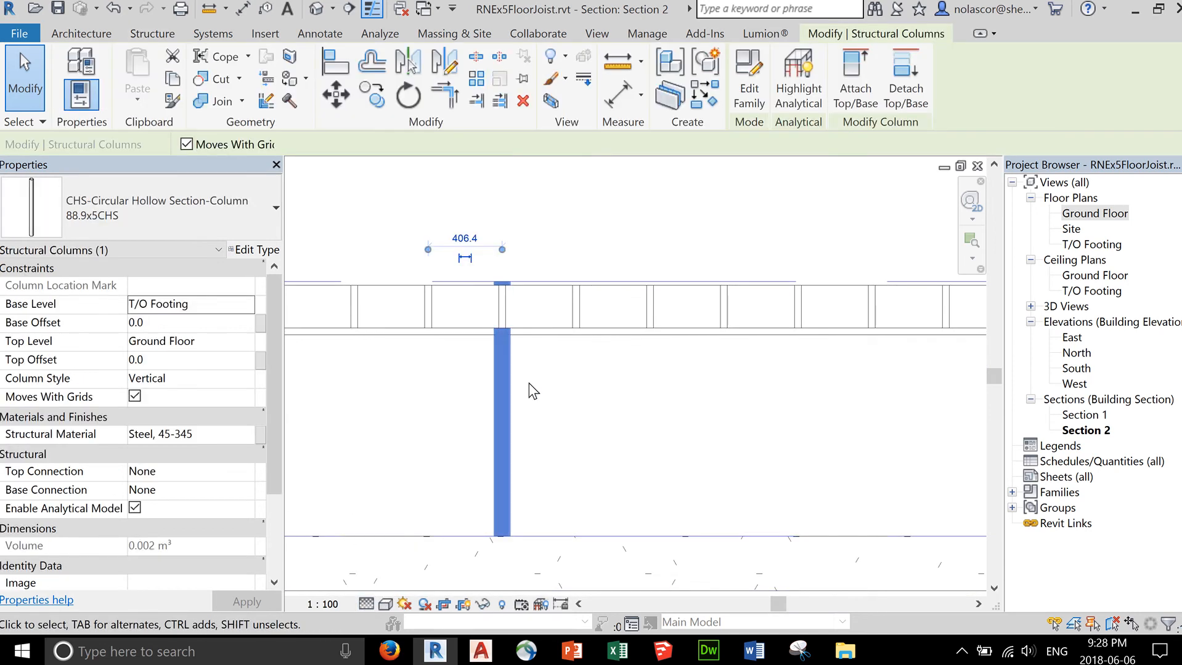
{"action": "scroll", "coordinate": [502, 298], "scroll_direction": "up", "scroll_amount": 1}
{"action": "scroll", "coordinate": [502, 298], "scroll_direction": "up", "scroll_amount": 1}
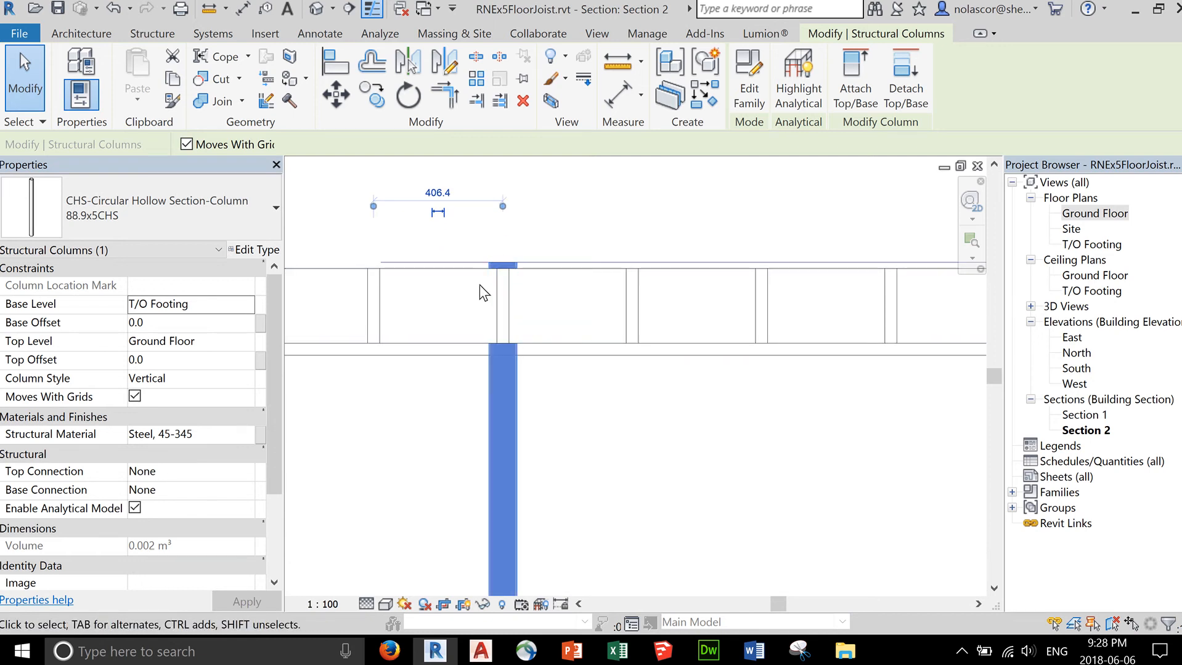
{"action": "scroll", "coordinate": [479, 285], "scroll_direction": "up", "scroll_amount": 2}
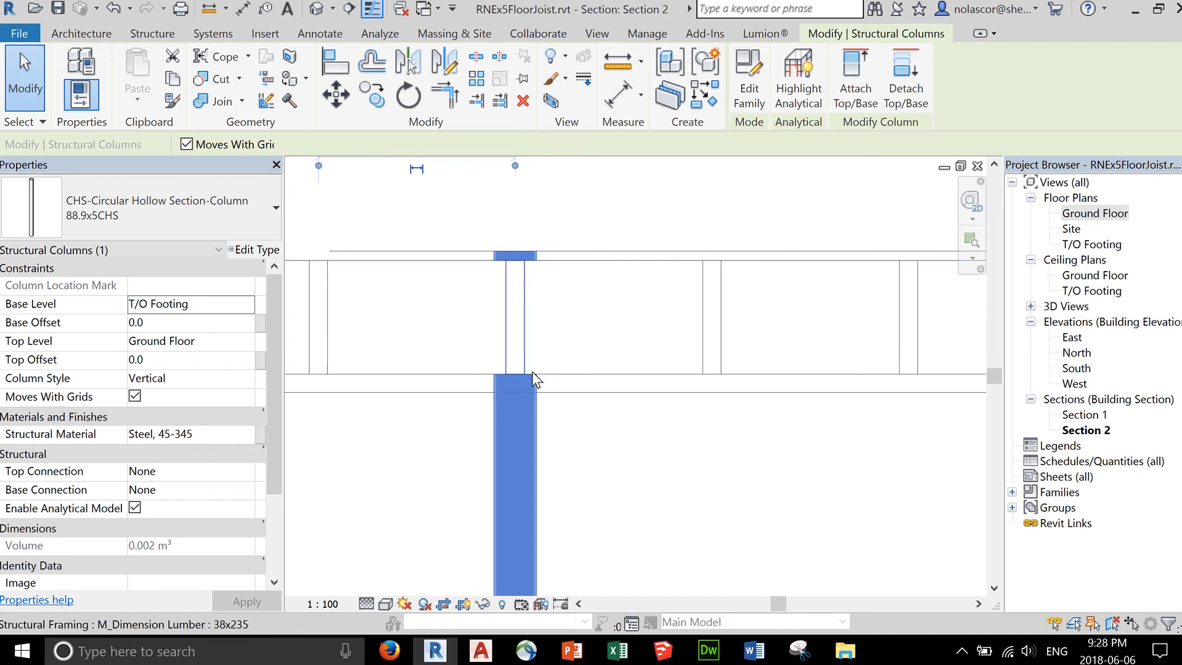
{"action": "scroll", "coordinate": [561, 376], "scroll_direction": "down", "scroll_amount": 3}
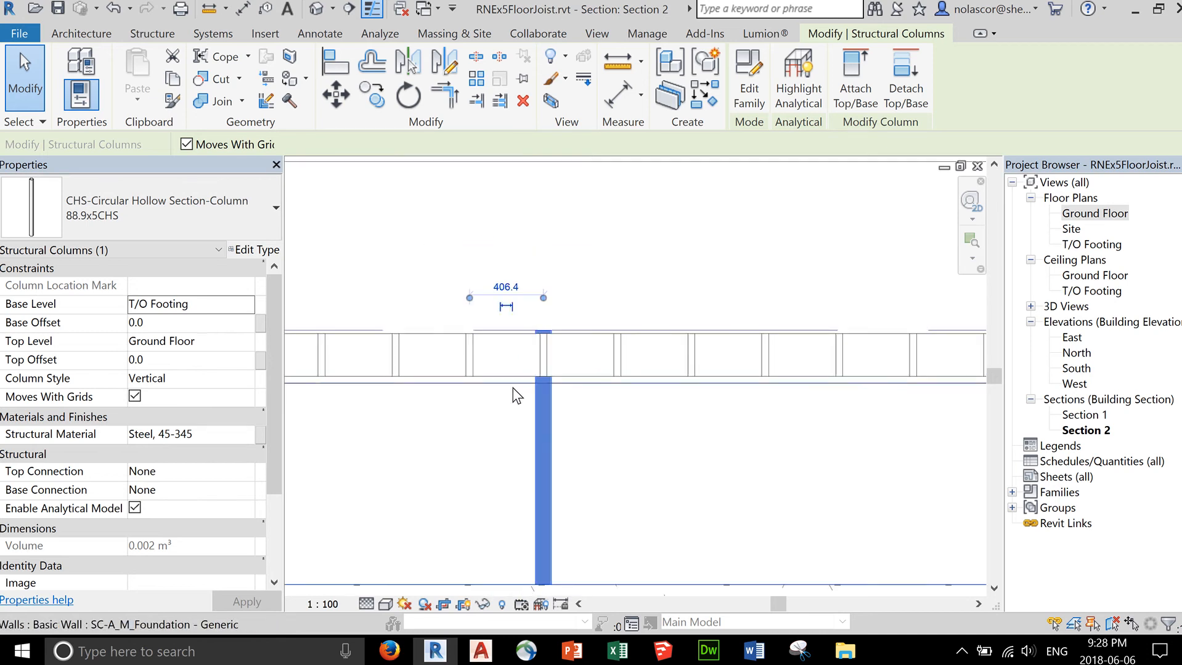
{"action": "middle_click_drag", "start_coordinate": [509, 414], "coordinate": [522, 305]}
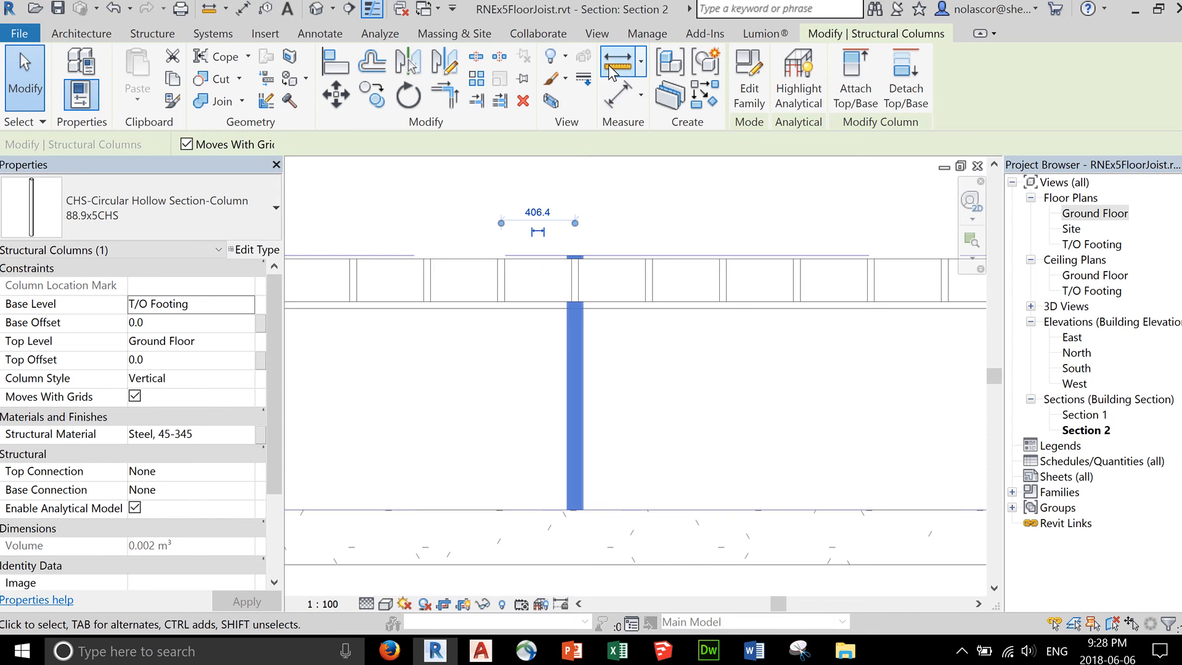
{"action": "left_click", "coordinate": [640, 179]}
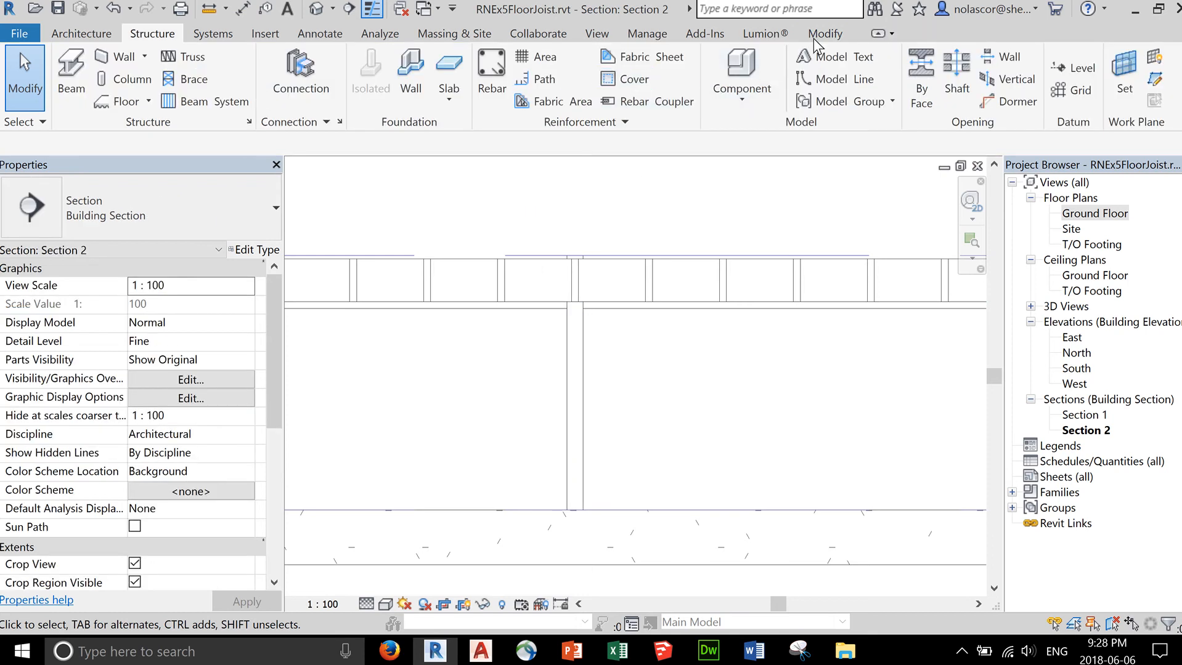
Step: Measure the vertical distance from the steel column's top down to the underside of the central beam
{"action": "left_click", "coordinate": [825, 34]}
{"action": "left_click", "coordinate": [618, 61]}
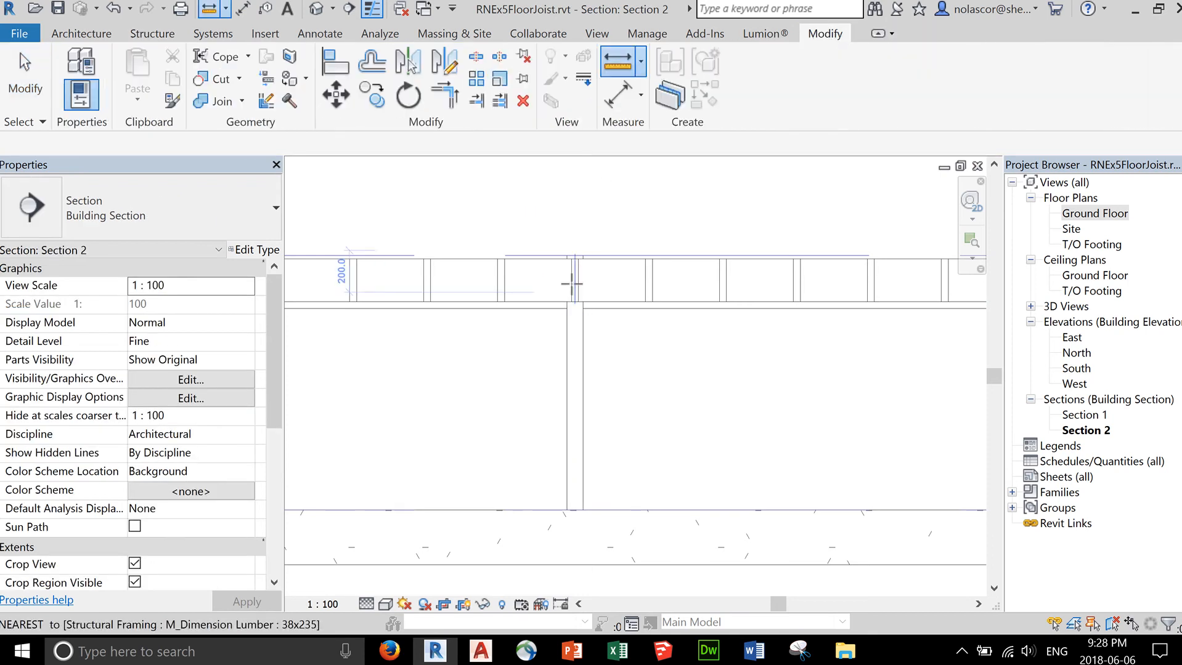
{"action": "scroll", "coordinate": [572, 271], "scroll_direction": "up", "scroll_amount": 3}
{"action": "scroll", "coordinate": [570, 265], "scroll_direction": "up", "scroll_amount": 2}
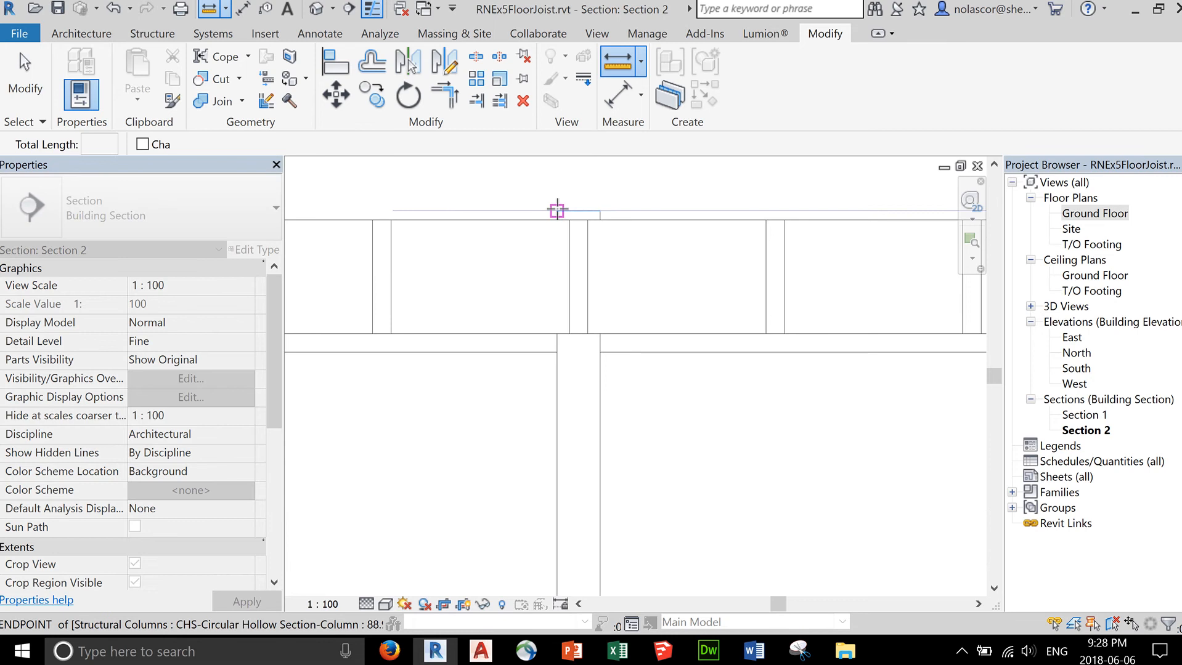
{"action": "left_click", "coordinate": [557, 210]}
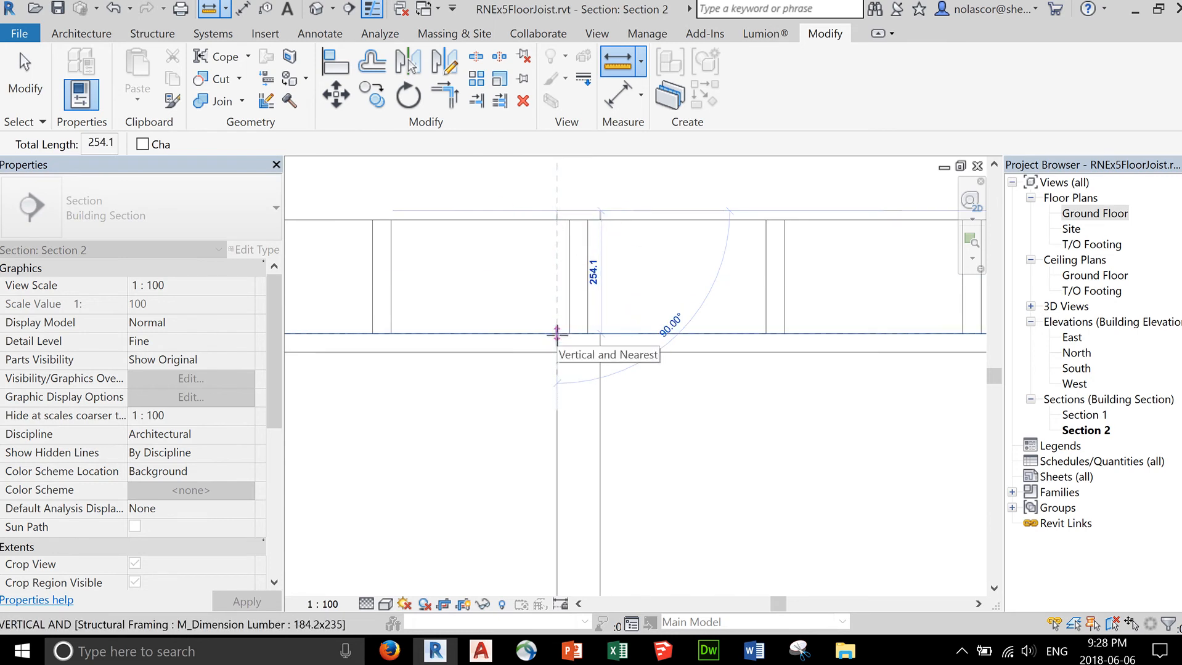
{"action": "key", "text": "Escape"}
{"action": "key", "text": "Escape"}
Step: Set the measured steel column's top offset from Ground Floor to -254.1
{"action": "left_click", "coordinate": [600, 388]}
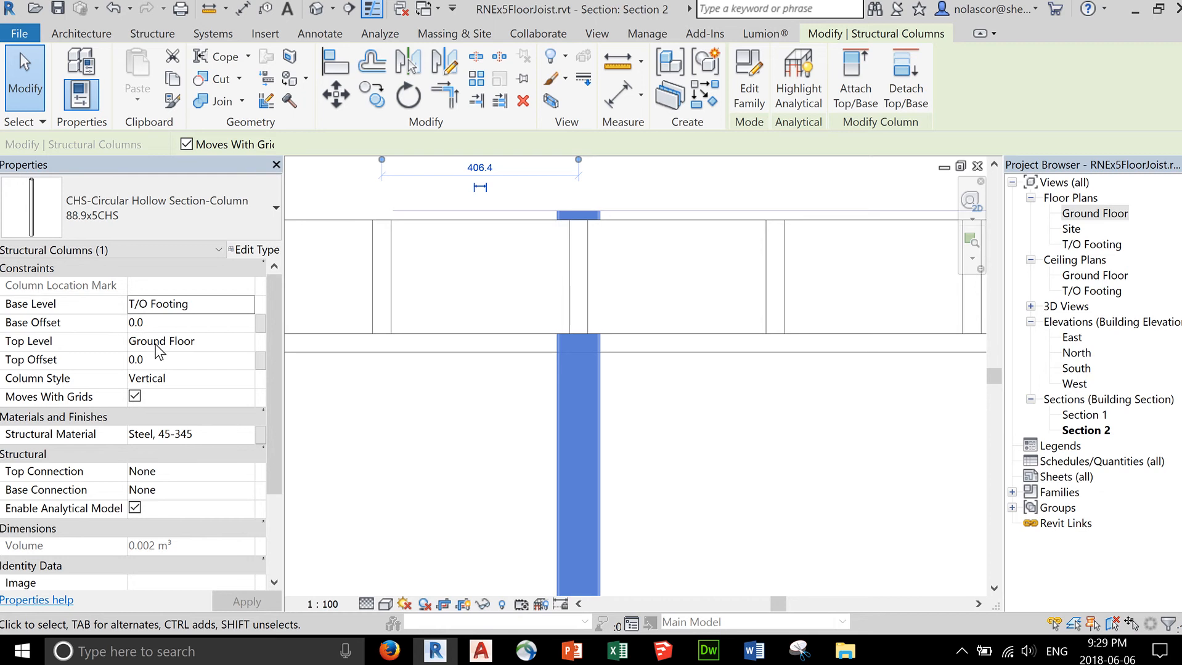
{"action": "left_click", "coordinate": [150, 358]}
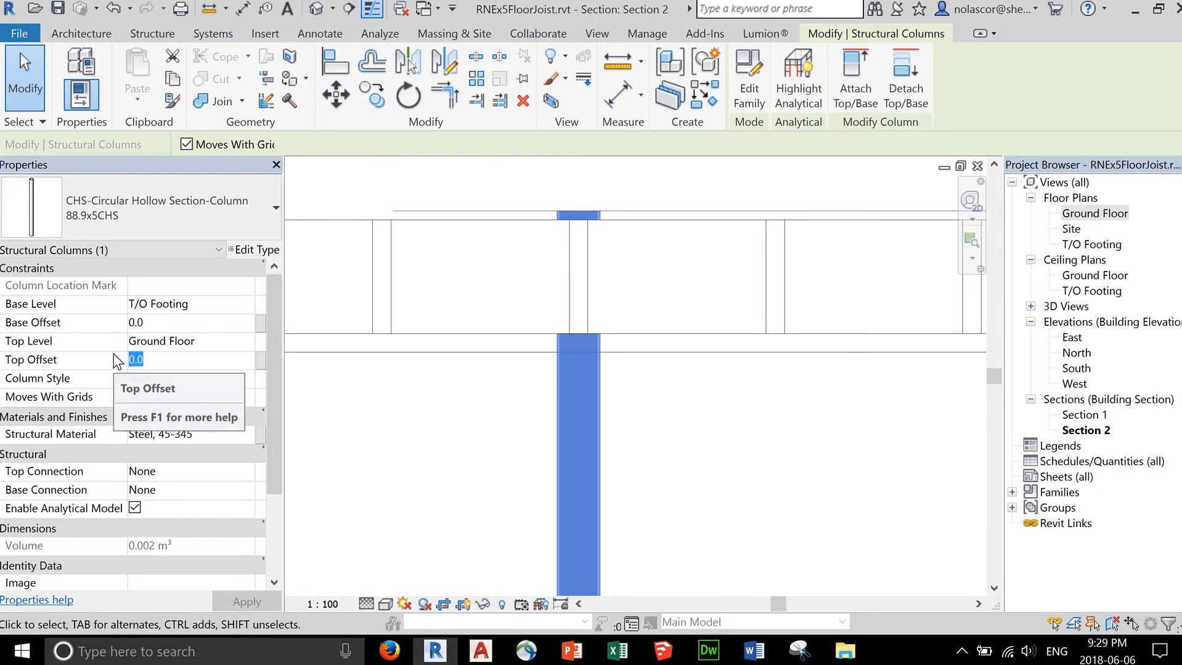
{"action": "type", "text": "-25"}
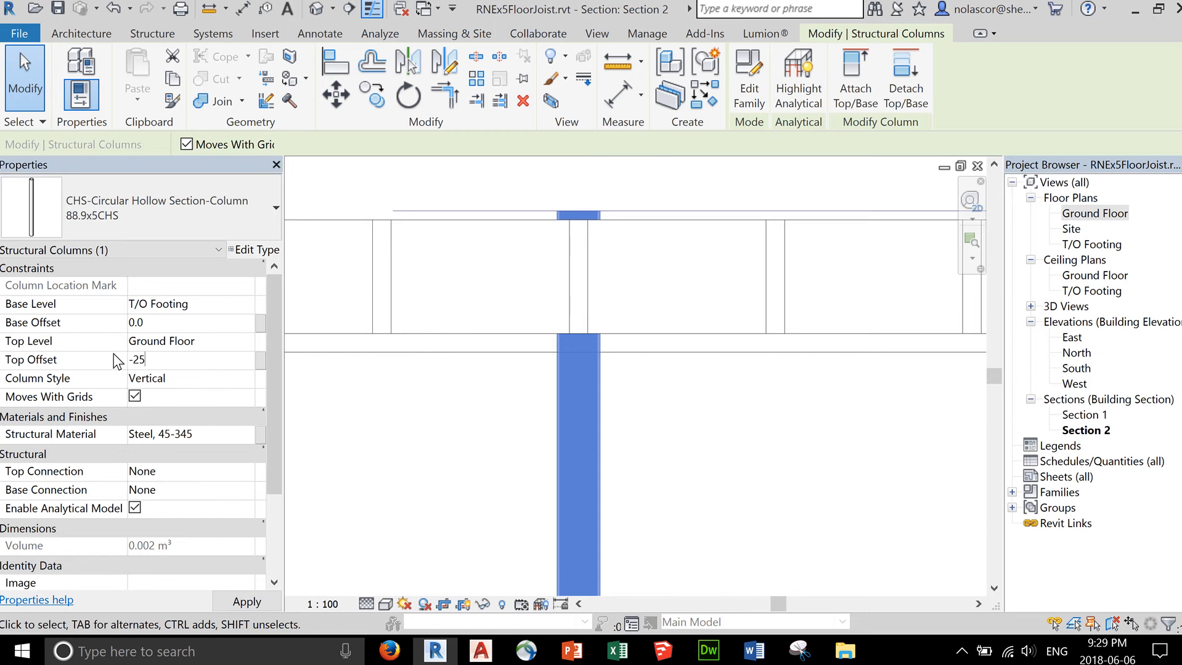
{"action": "type", "text": "4.1"}
{"action": "left_click", "coordinate": [650, 420]}
{"action": "scroll", "coordinate": [700, 437], "scroll_direction": "down", "scroll_amount": 5}
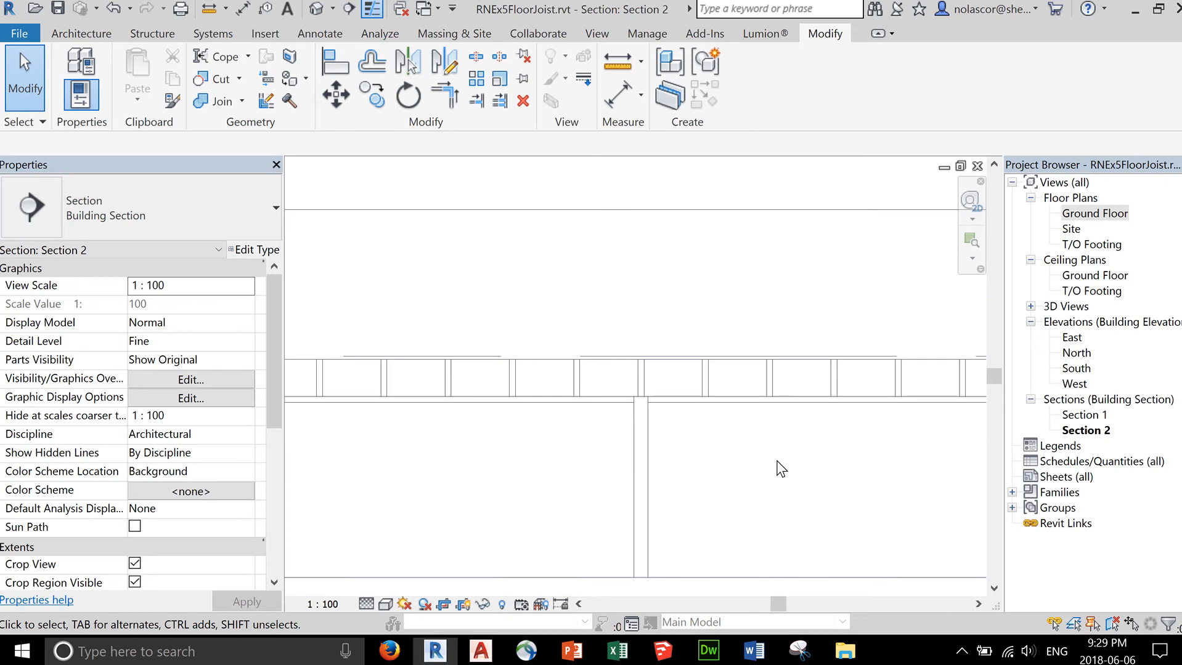
Step: Give the other steel column under the central beam the same top offset of -254.1
{"action": "middle_click_drag", "start_coordinate": [678, 444], "coordinate": [534, 415]}
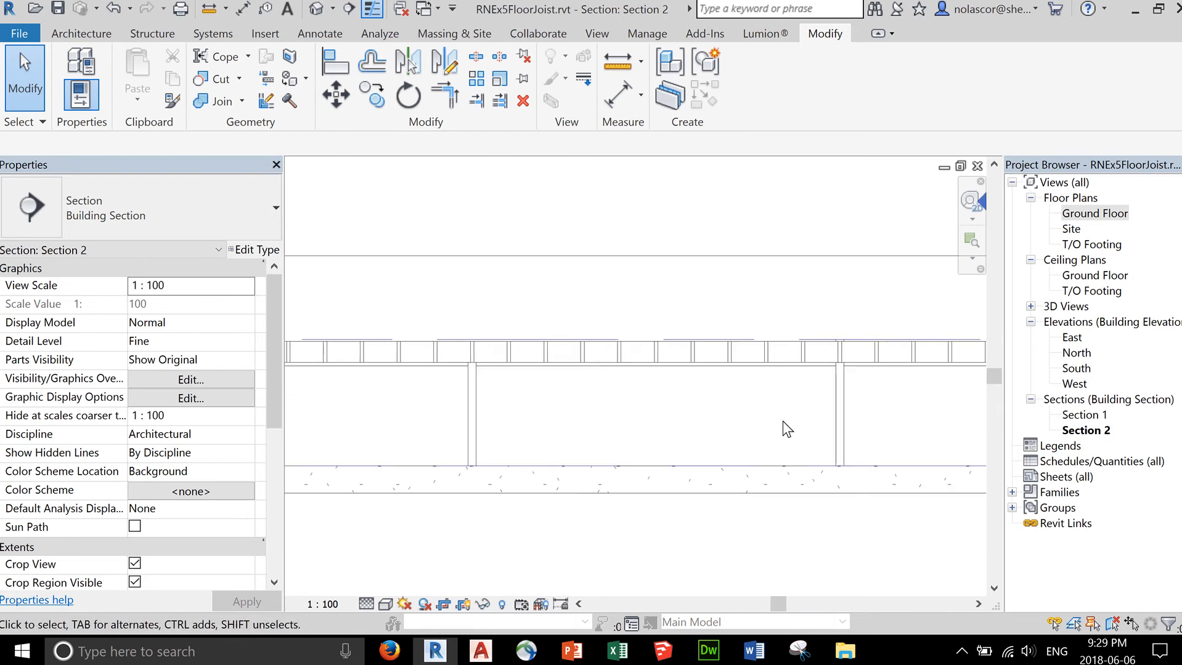
{"action": "left_click", "coordinate": [839, 419]}
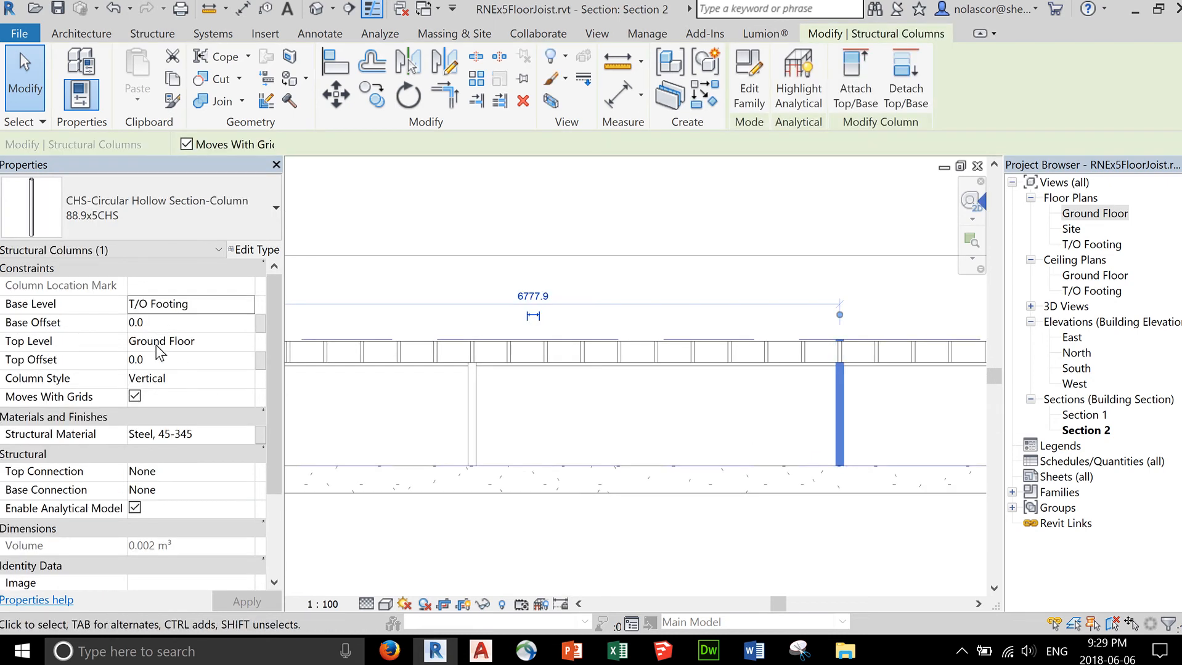
{"action": "left_click", "coordinate": [168, 360]}
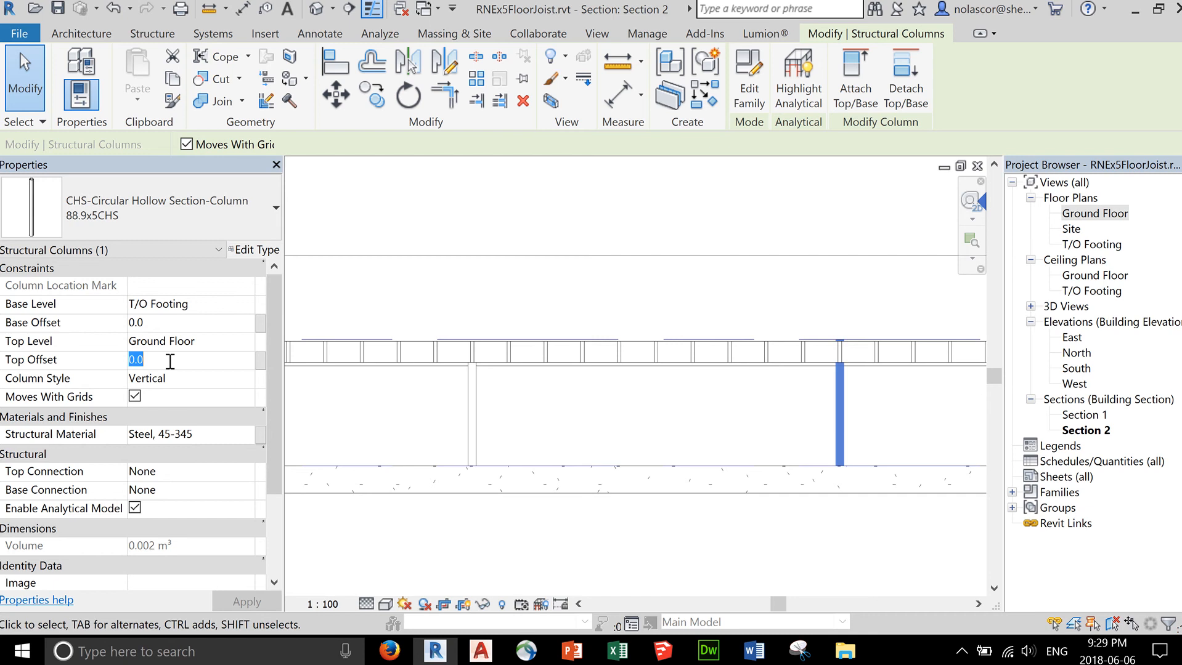
{"action": "type", "text": "-254.1"}
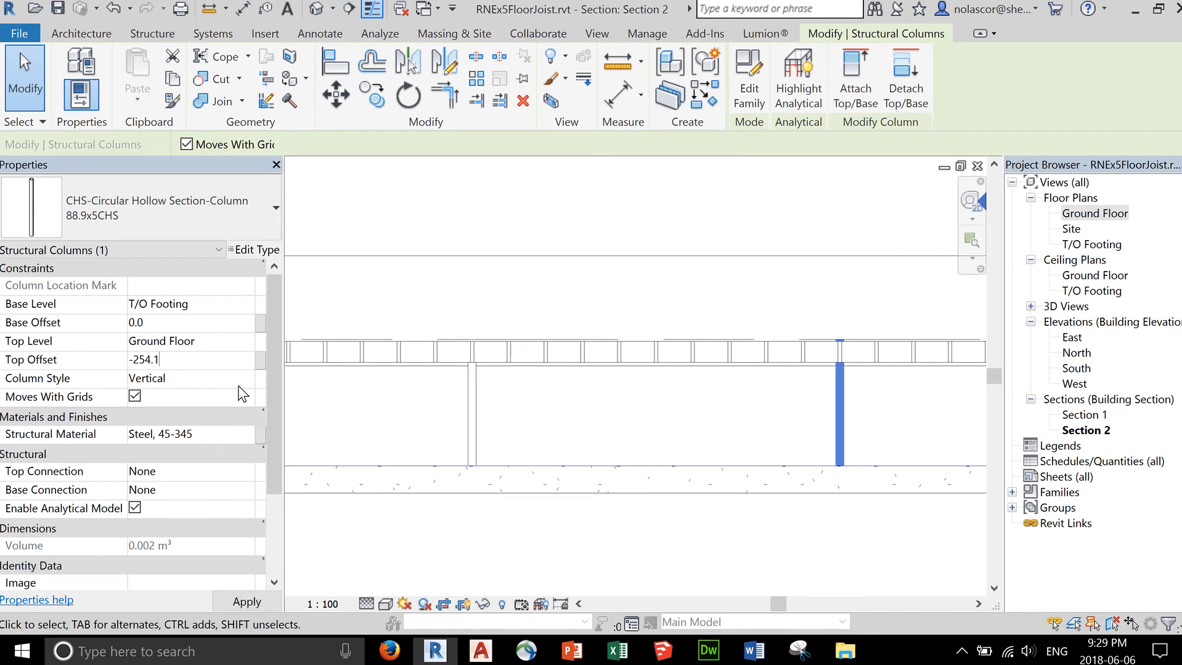
{"action": "left_click", "coordinate": [615, 426]}
{"action": "scroll", "coordinate": [630, 434], "scroll_direction": "down", "scroll_amount": 2}
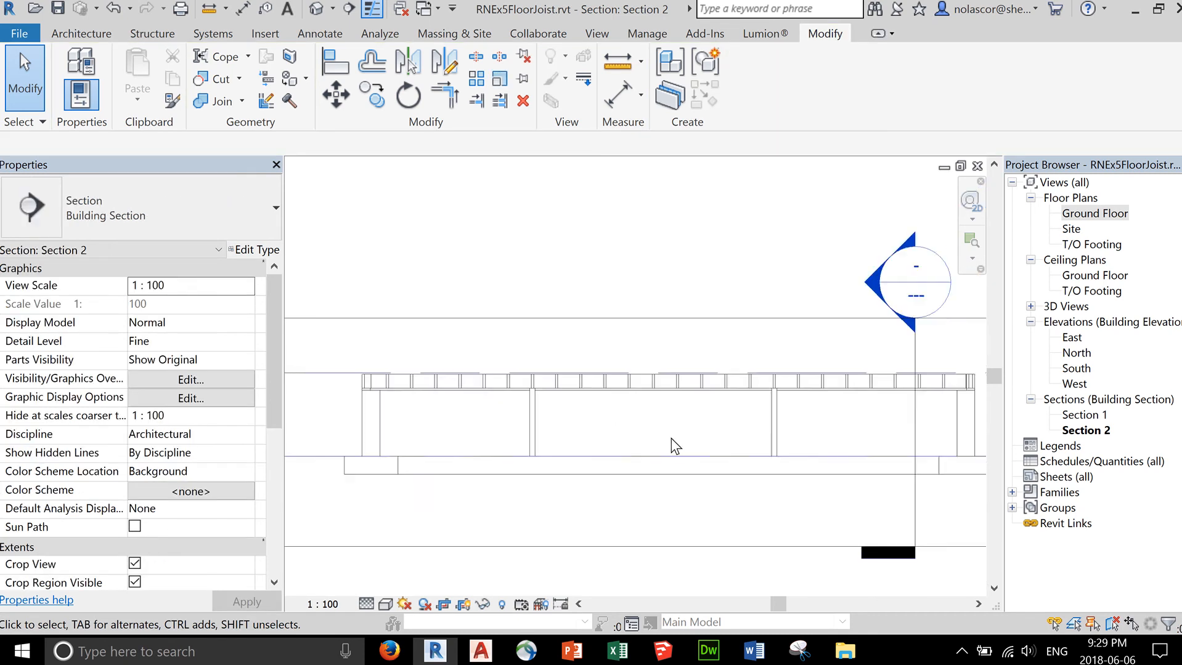
{"action": "scroll", "coordinate": [670, 437], "scroll_direction": "down", "scroll_amount": 2}
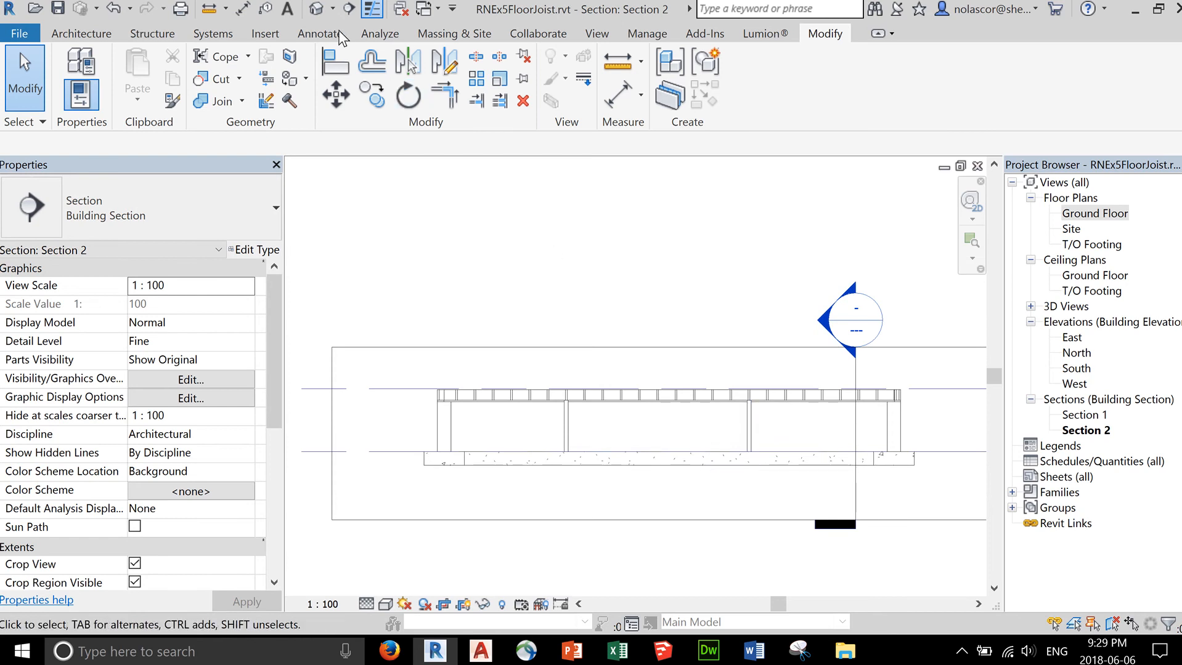
Step: Open the default 3D view and examine both steel columns beneath the central beam from above
{"action": "left_click", "coordinate": [316, 9]}
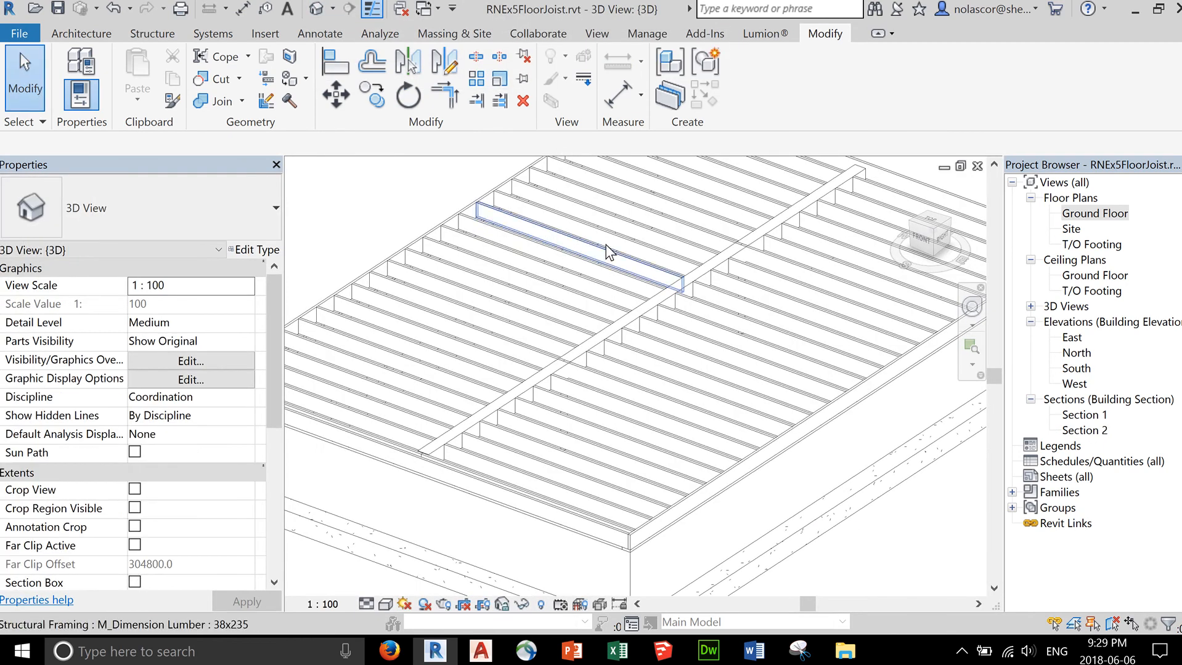
{"action": "scroll", "coordinate": [608, 252], "scroll_direction": "down", "scroll_amount": 5}
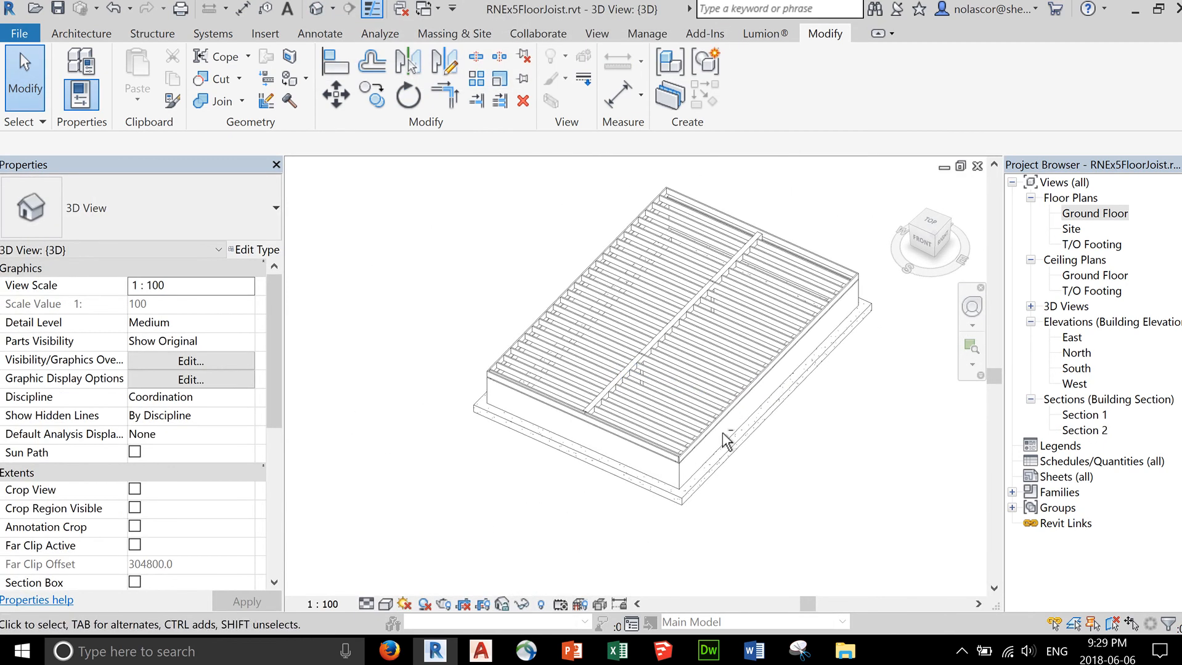
{"action": "middle_click_drag", "start_coordinate": [725, 441], "coordinate": [707, 469], "text": "shift"}
{"action": "scroll", "coordinate": [681, 404], "scroll_direction": "up", "scroll_amount": 6}
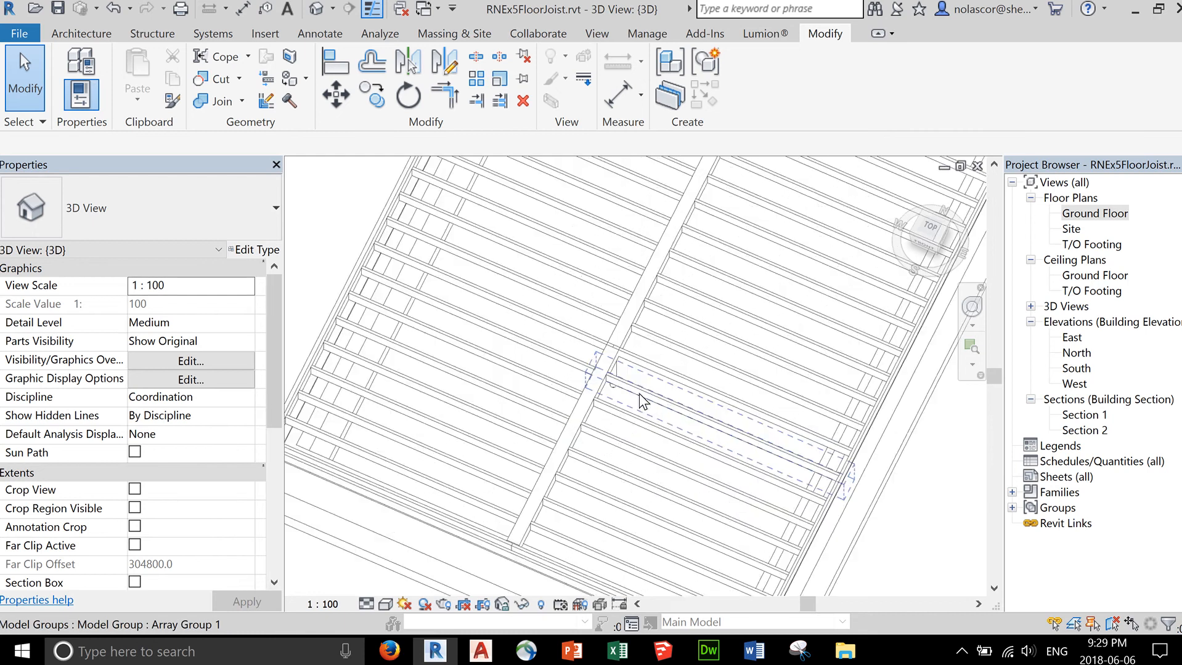
{"action": "scroll", "coordinate": [643, 402], "scroll_direction": "up", "scroll_amount": 1}
{"action": "middle_click_drag", "start_coordinate": [664, 432], "coordinate": [617, 393], "text": "shift"}
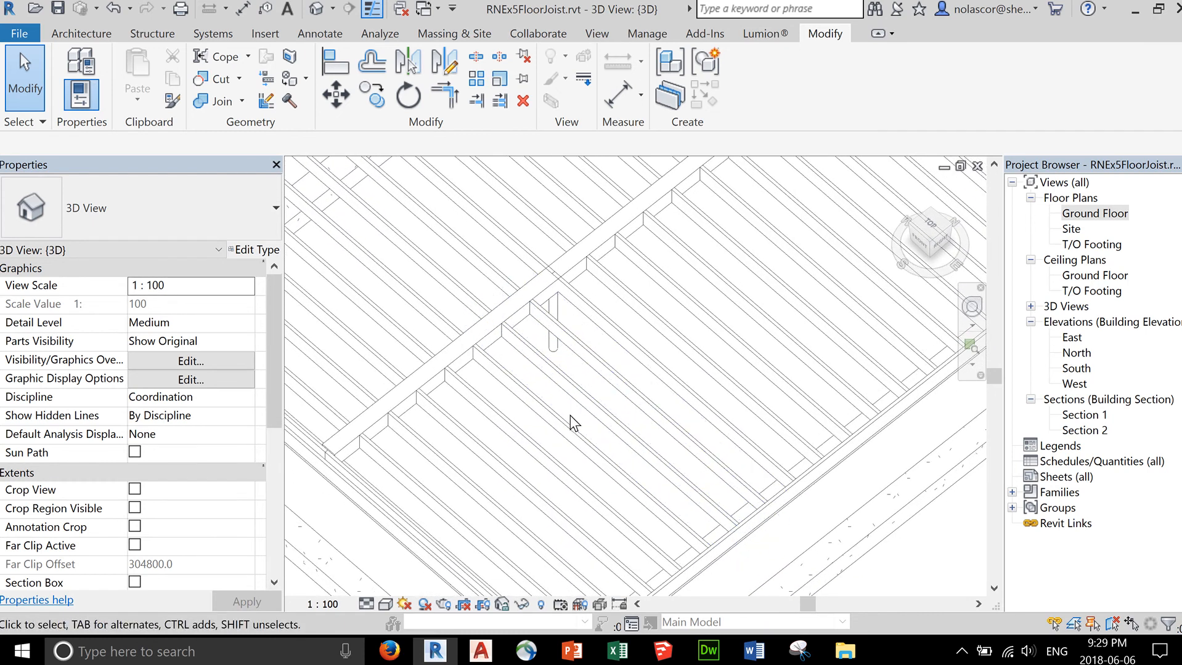
{"action": "scroll", "coordinate": [570, 423], "scroll_direction": "down", "scroll_amount": 5}
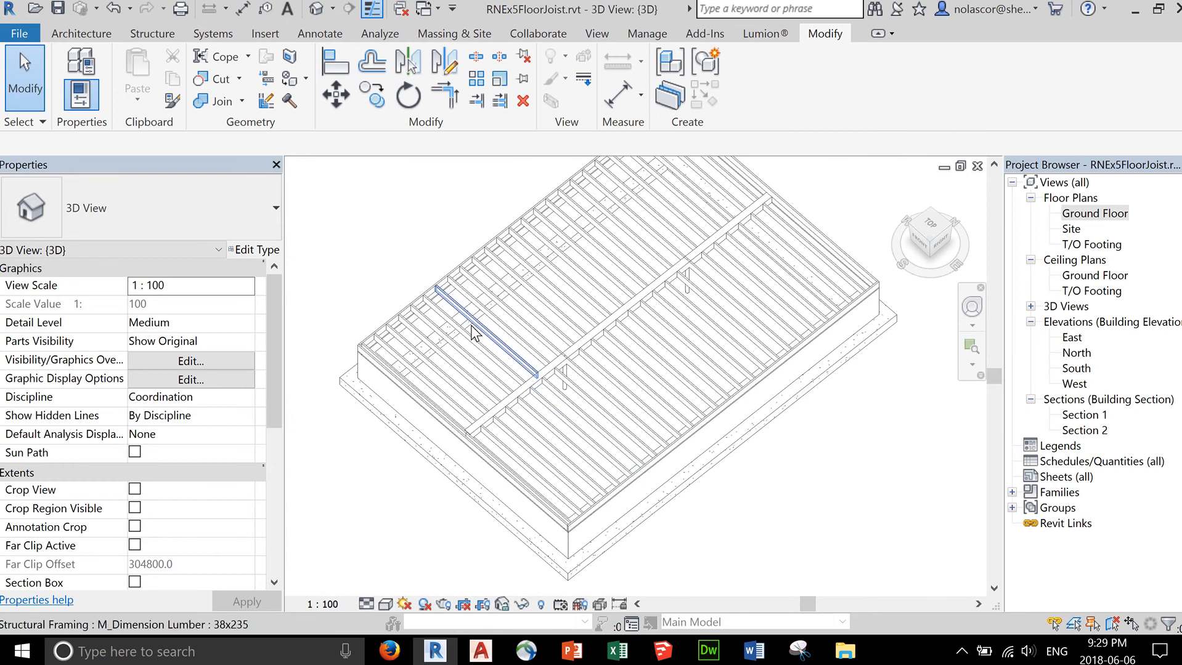
Step: Open the Ground Floor plan, start an isolated foundation and agree to load a structural foundation family
{"action": "double_click", "coordinate": [1087, 214]}
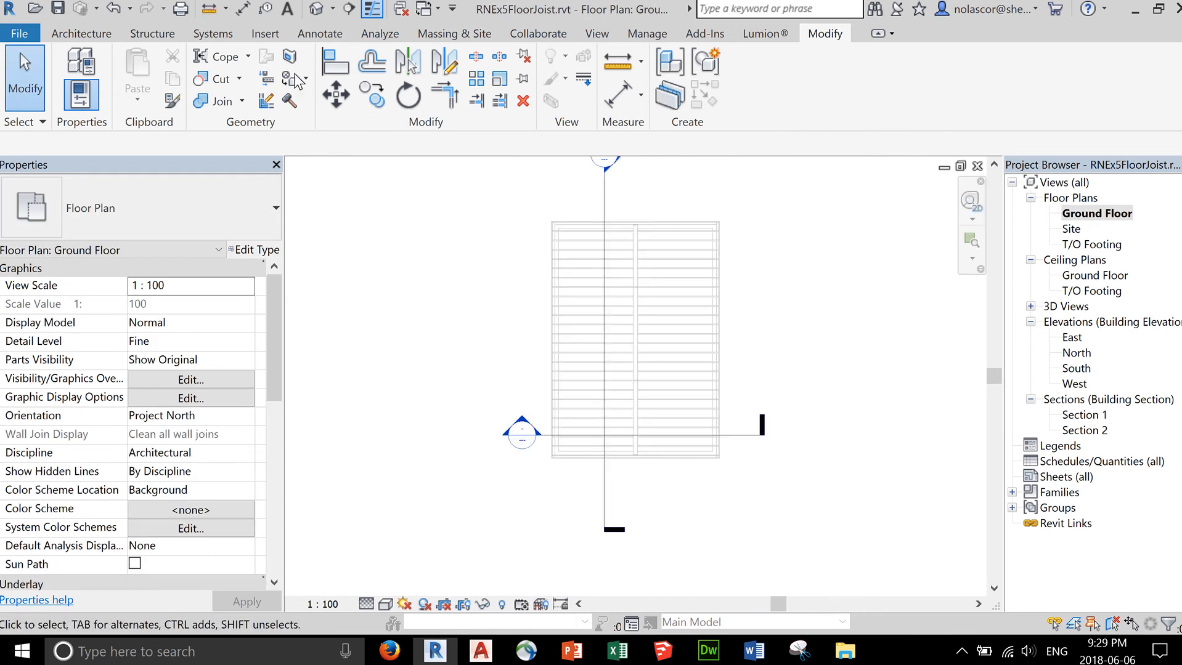
{"action": "left_click", "coordinate": [152, 35]}
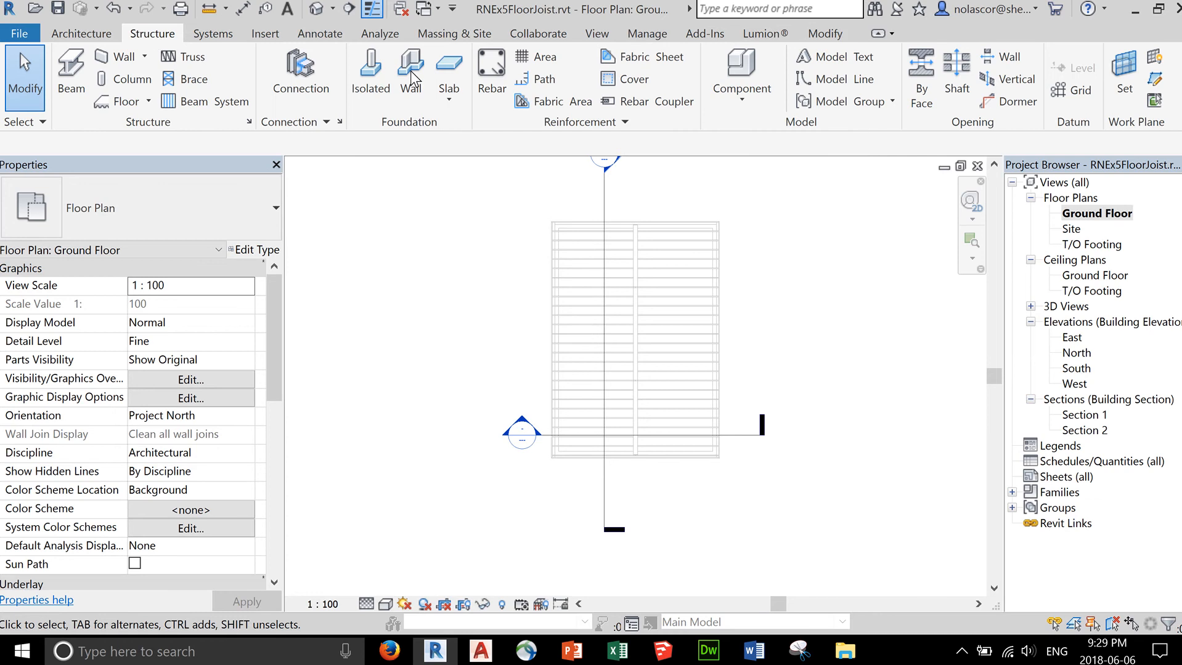
{"action": "left_click", "coordinate": [373, 69]}
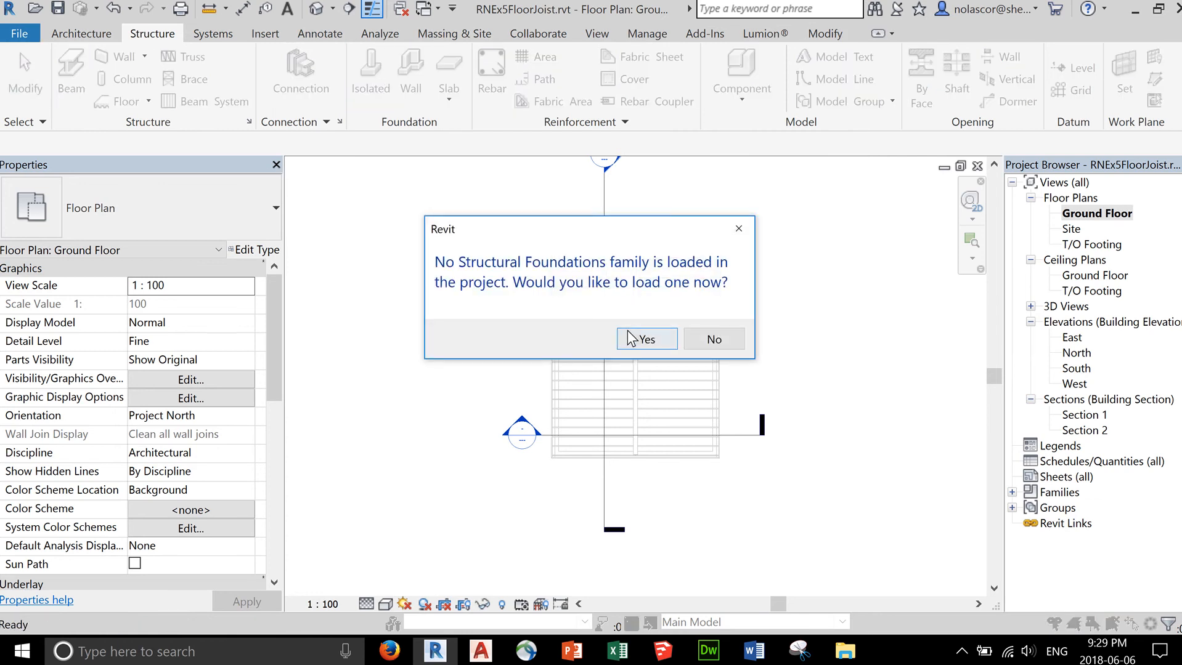
{"action": "left_click", "coordinate": [644, 339]}
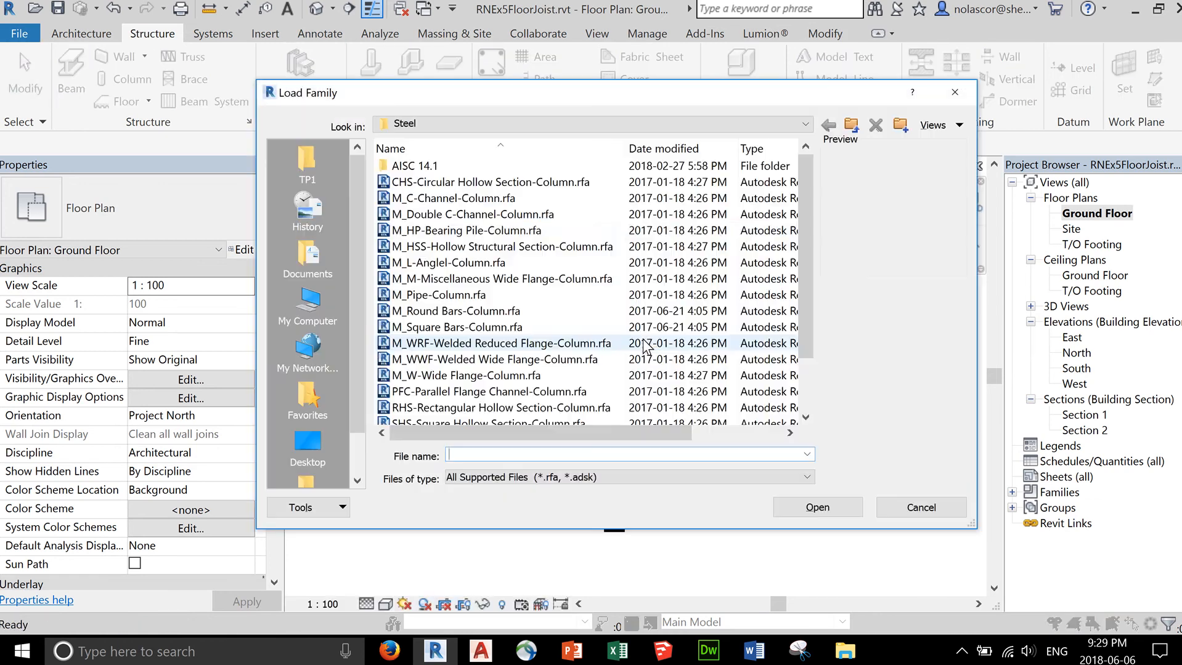
Step: Load the M_Footing-Rectangular family from the US Metric Structural Foundations folder and open the T/O Footing plan
{"action": "left_click", "coordinate": [851, 125]}
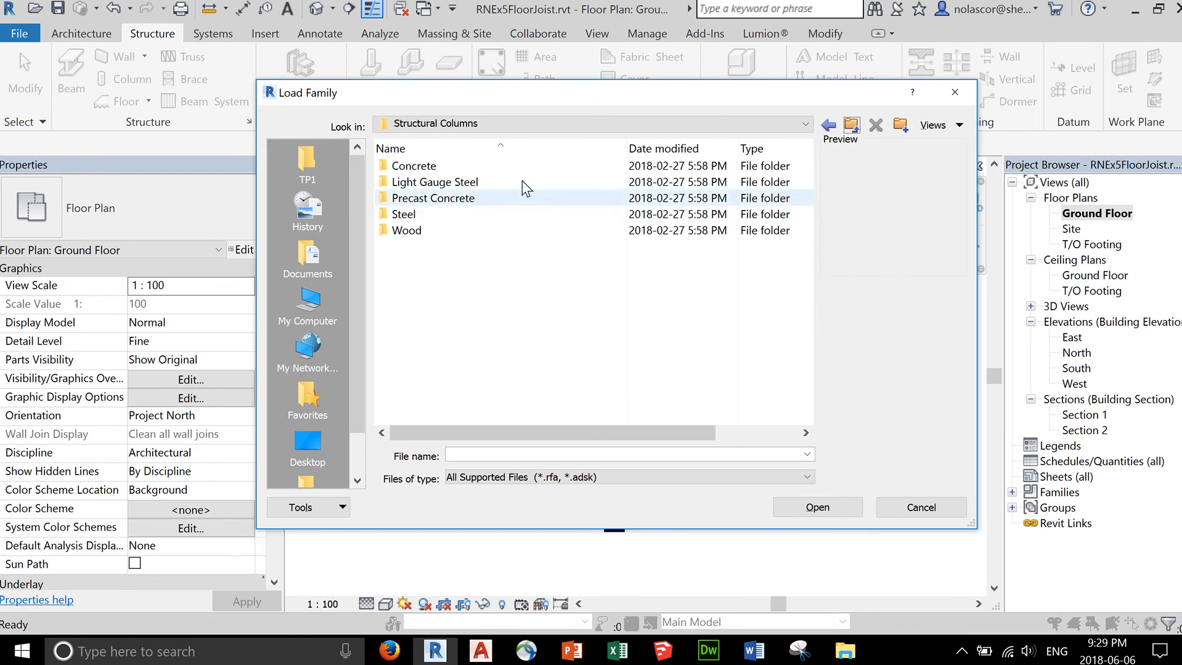
{"action": "left_click", "coordinate": [851, 125]}
{"action": "scroll", "coordinate": [585, 259], "scroll_direction": "down", "scroll_amount": 8}
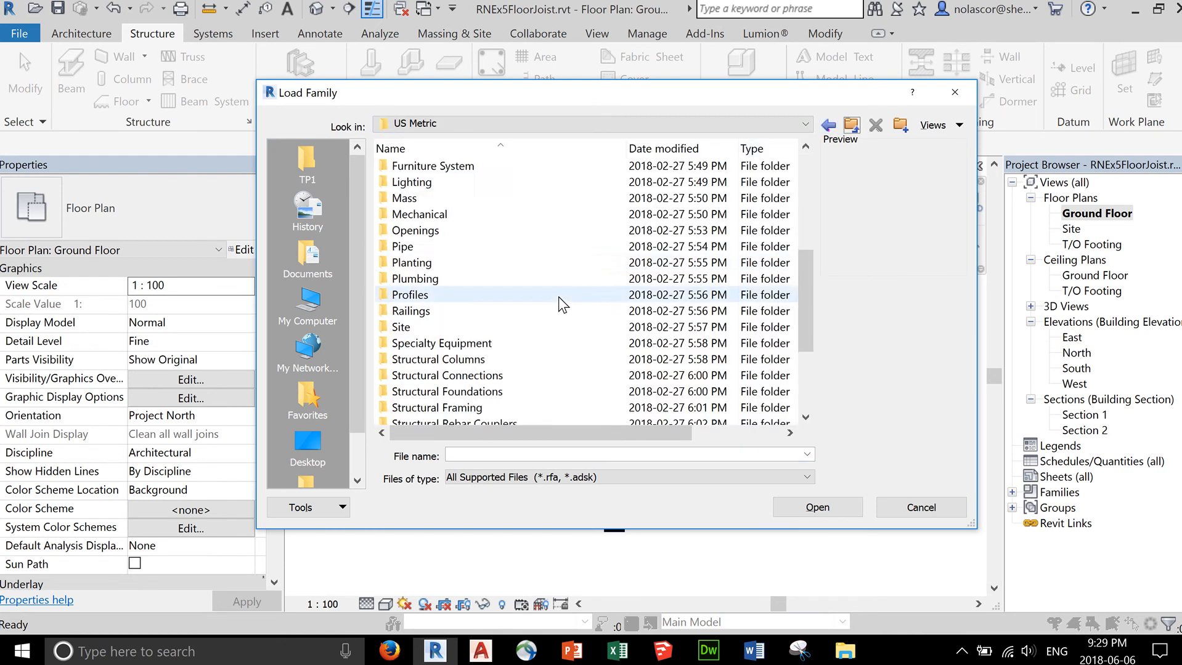
{"action": "left_click", "coordinate": [548, 252]}
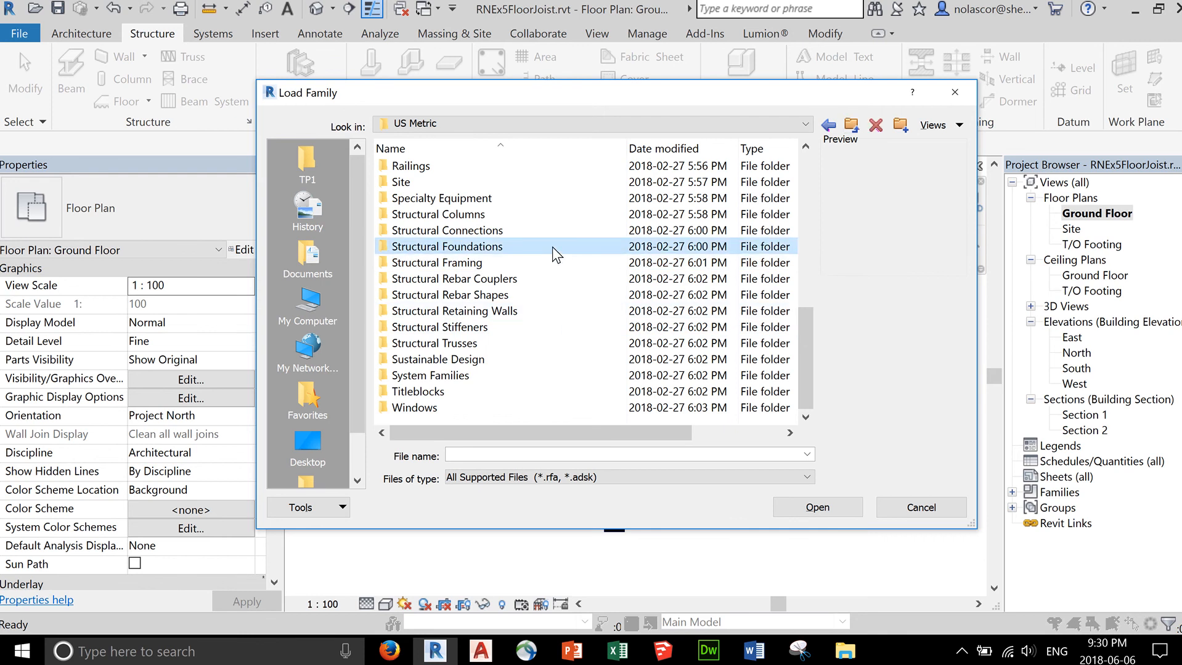
{"action": "double_click", "coordinate": [547, 249]}
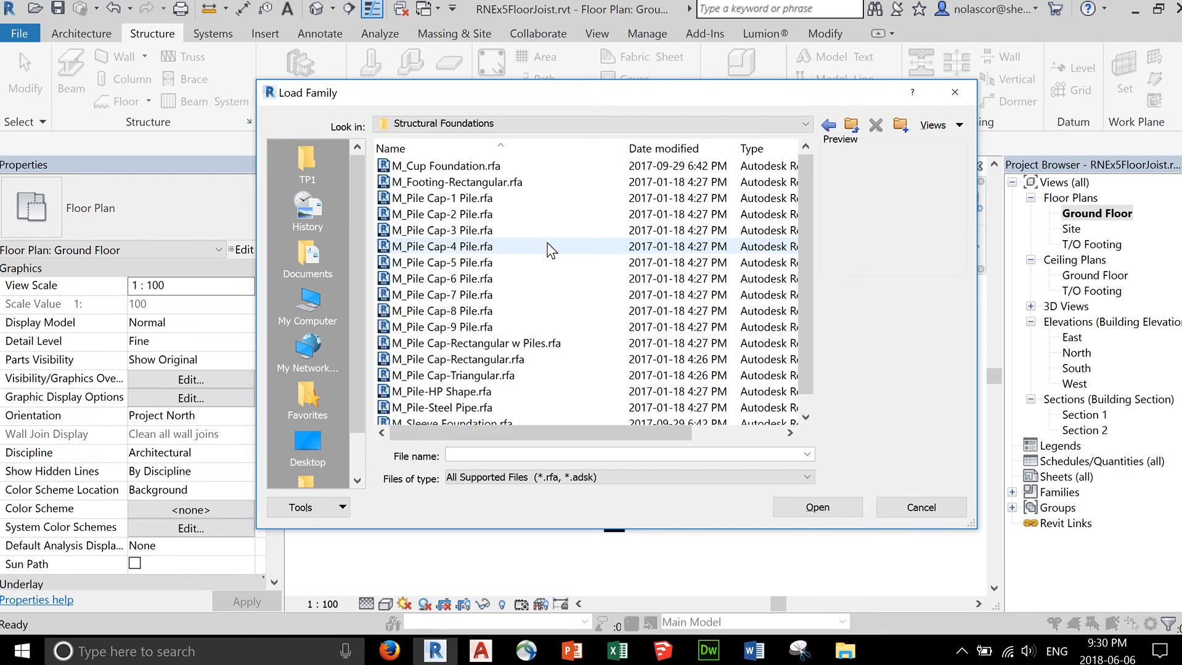
{"action": "left_click", "coordinate": [539, 172]}
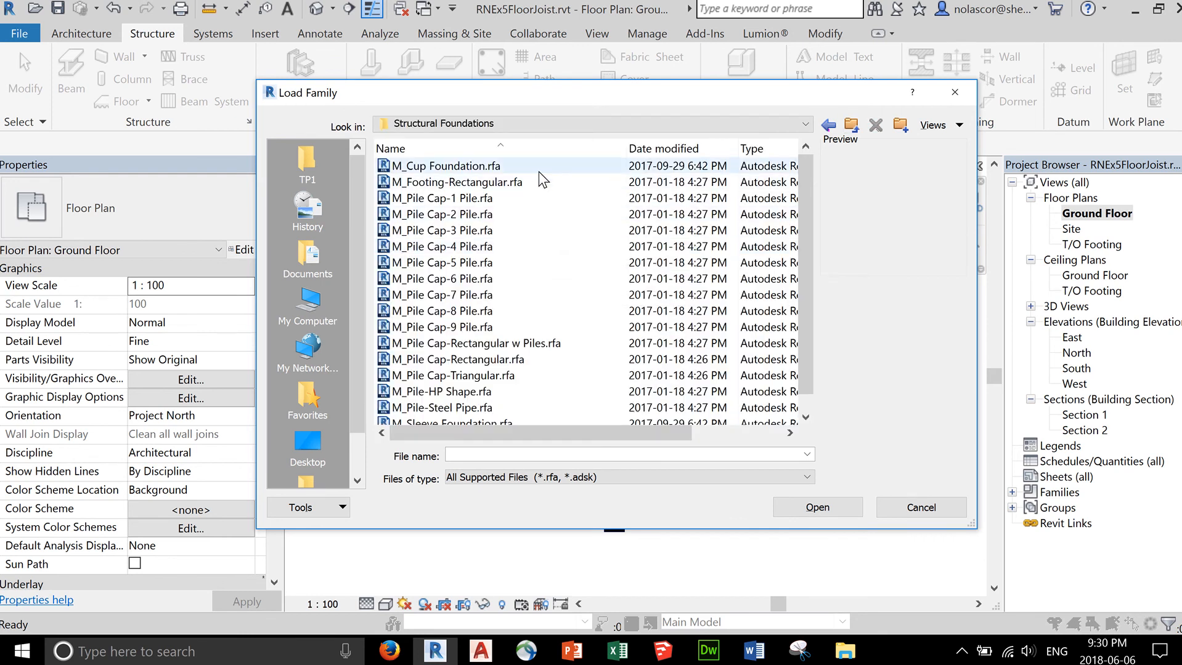
{"action": "left_click", "coordinate": [537, 182]}
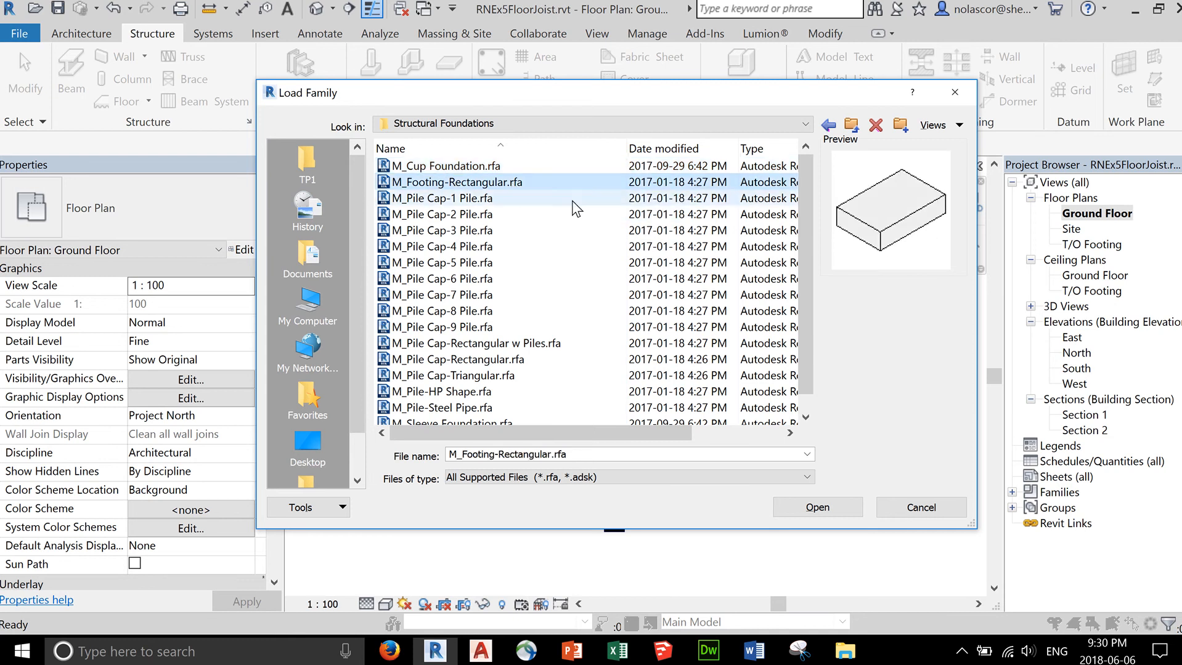
{"action": "left_click", "coordinate": [818, 508]}
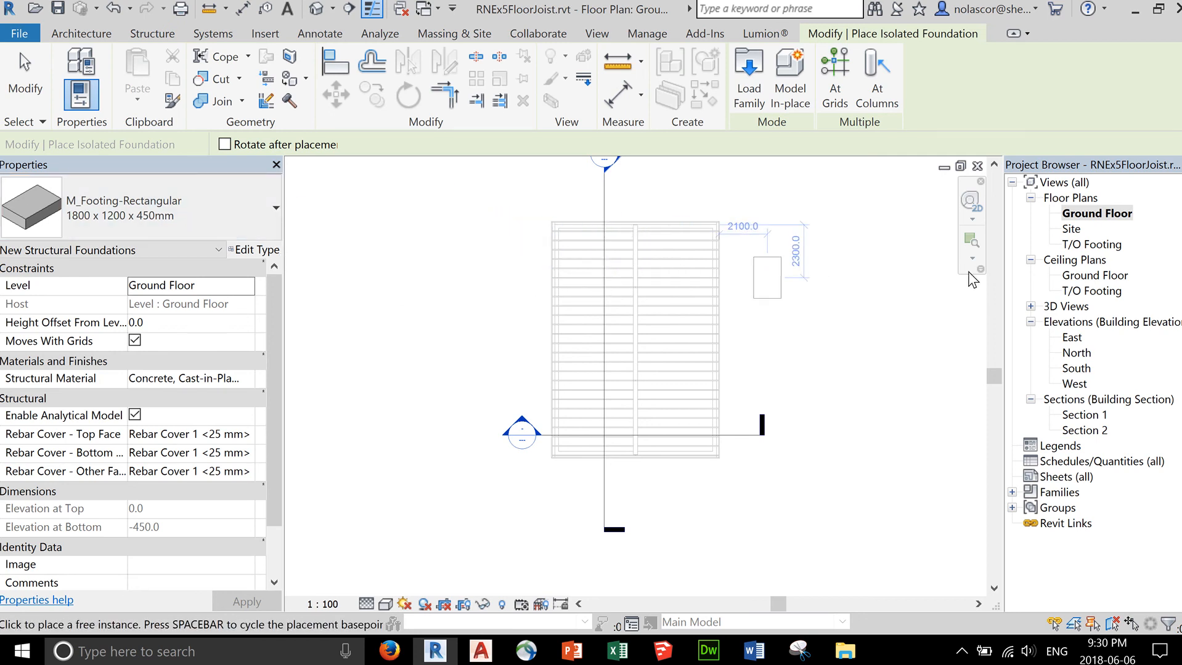
{"action": "double_click", "coordinate": [1089, 245]}
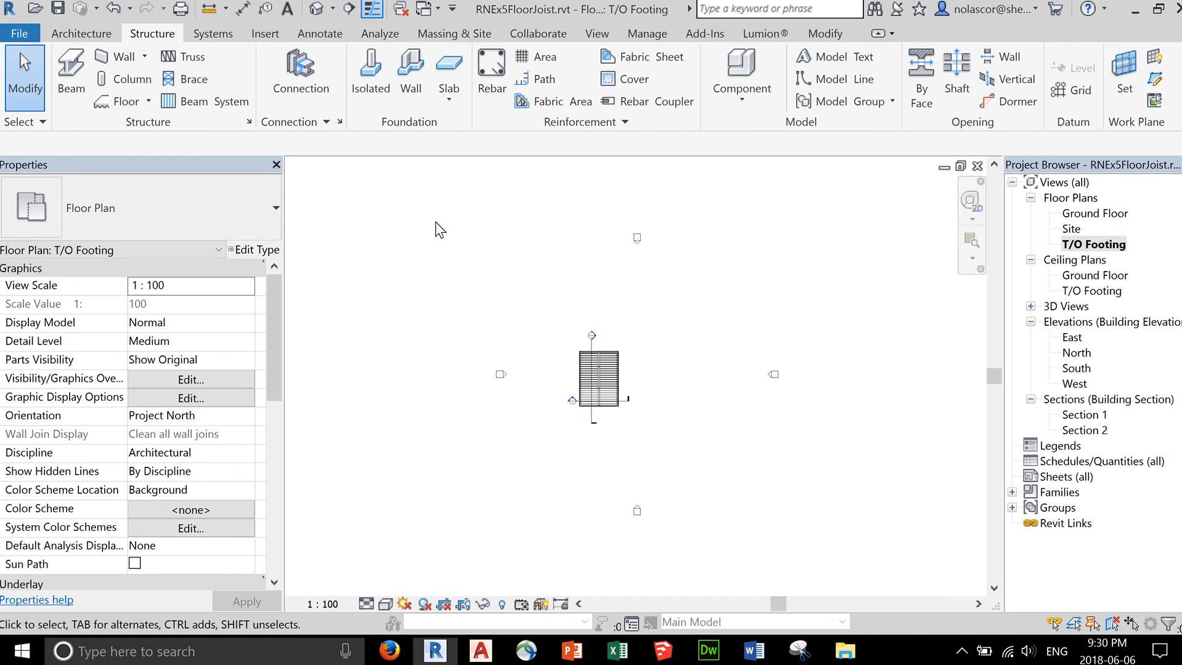
{"action": "left_click", "coordinate": [371, 73]}
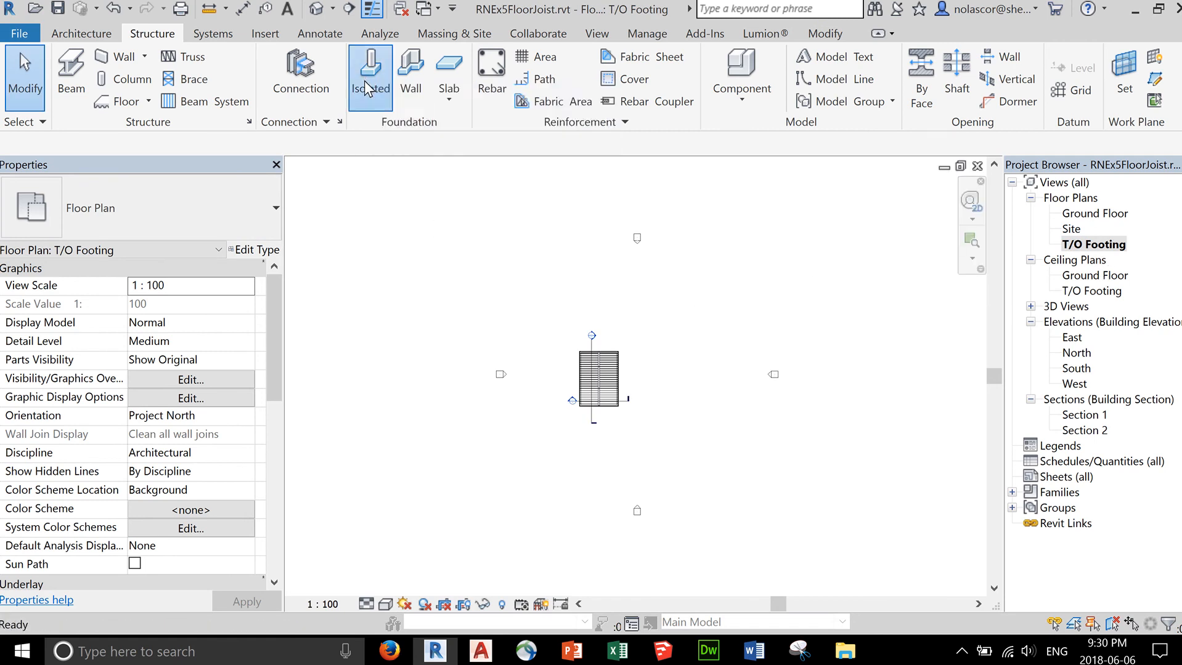
{"action": "scroll", "coordinate": [596, 375], "scroll_direction": "up", "scroll_amount": 5}
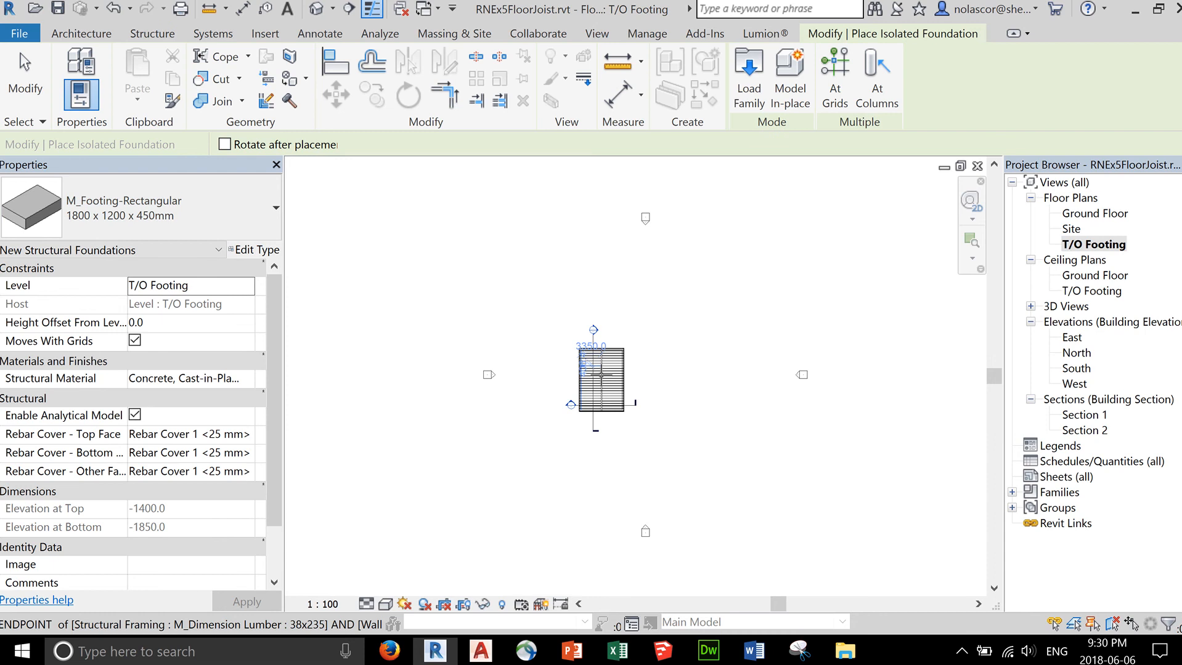
{"action": "scroll", "coordinate": [618, 375], "scroll_direction": "up", "scroll_amount": 6}
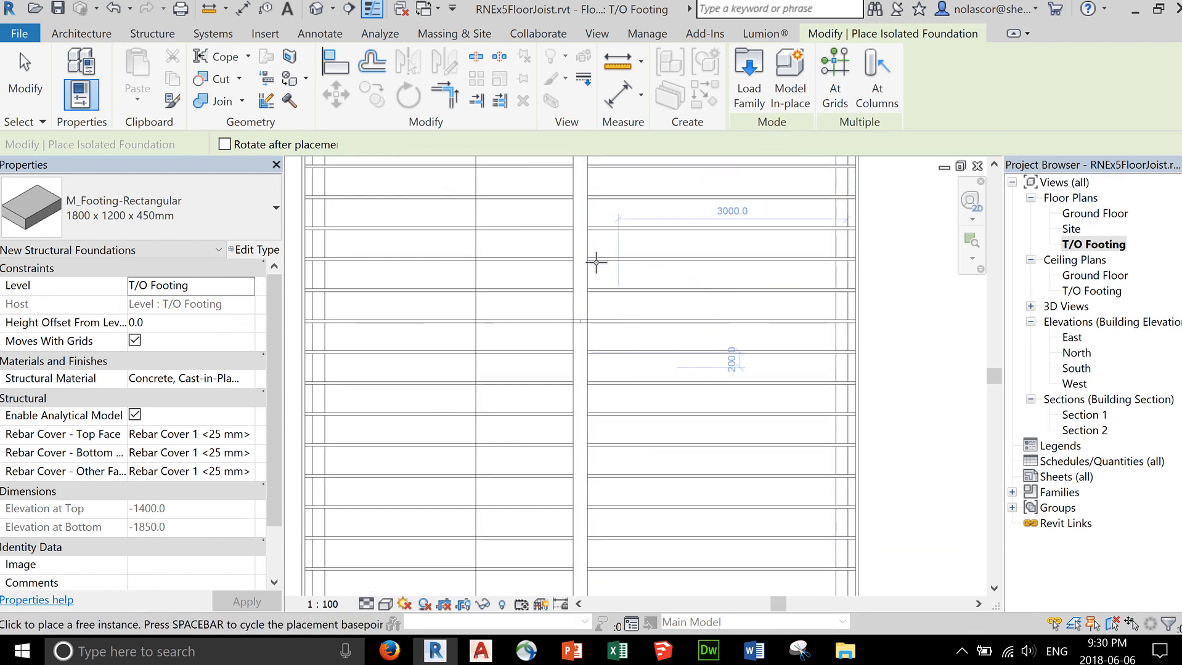
{"action": "scroll", "coordinate": [585, 323], "scroll_direction": "down", "scroll_amount": 4}
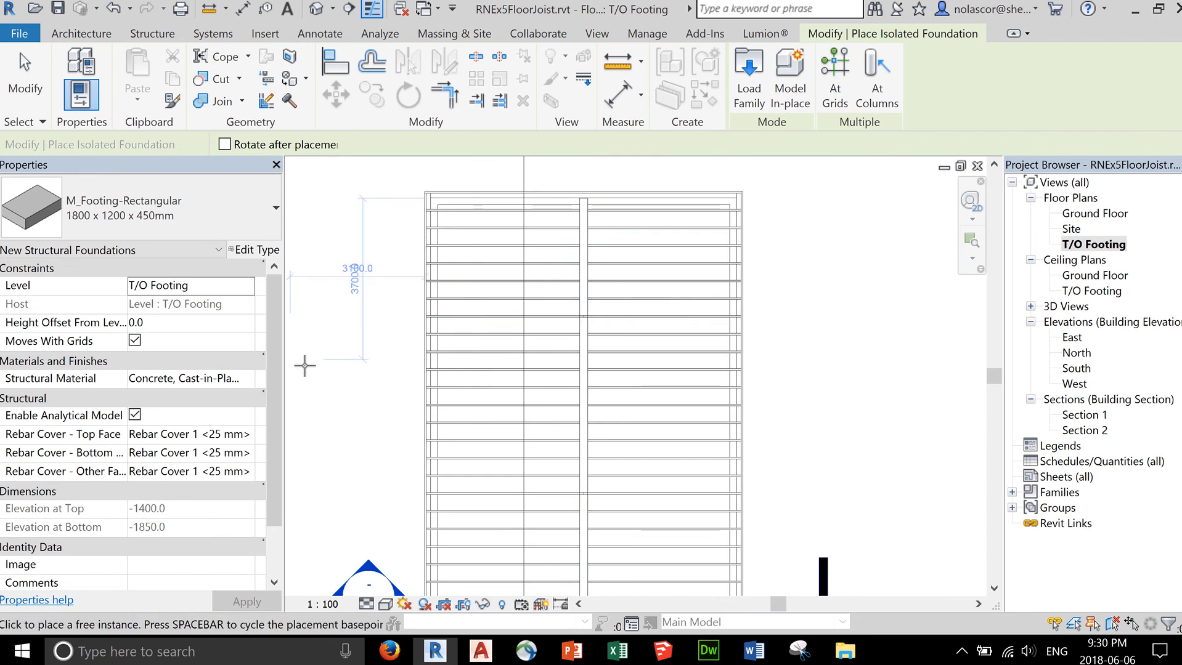
{"action": "key", "text": "Escape"}
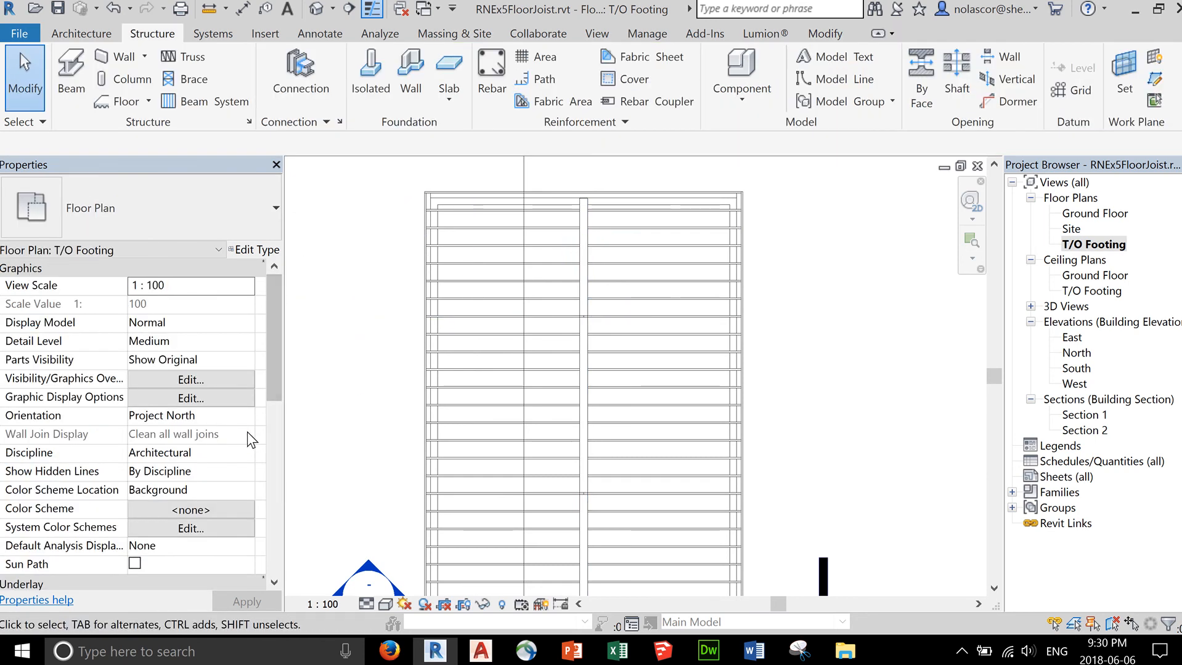
Step: Set the underlay range's base level to T/O Footing for the T/O Footing floor plan
{"action": "scroll", "coordinate": [200, 468], "scroll_direction": "down", "scroll_amount": 3}
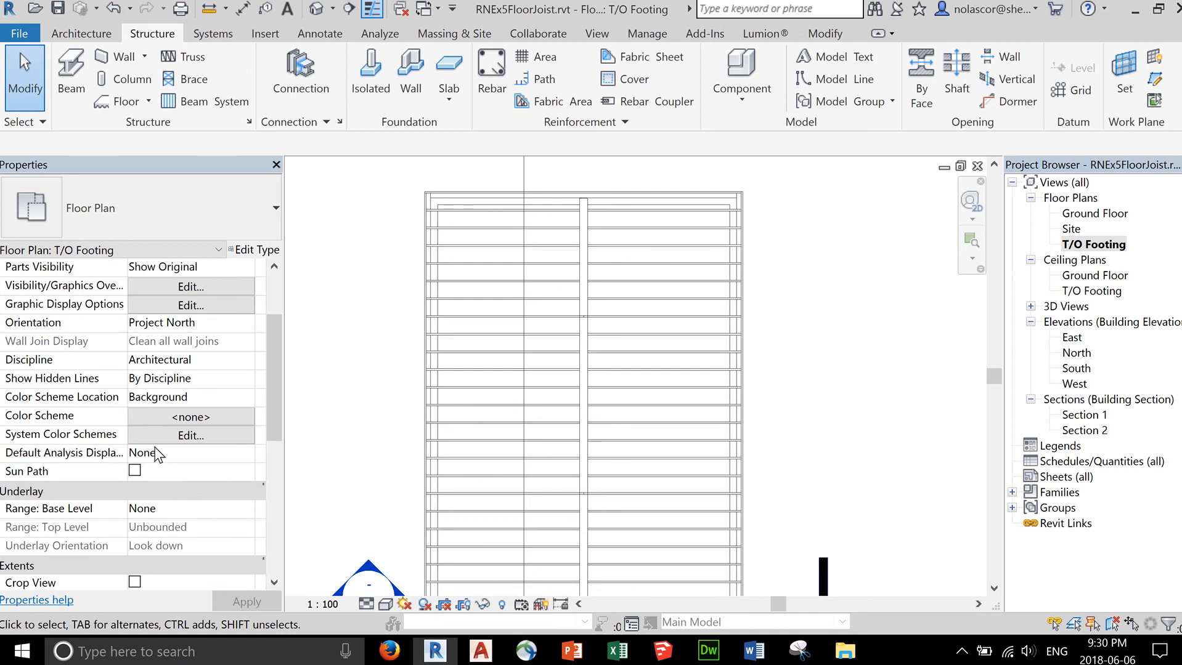
{"action": "scroll", "coordinate": [188, 456], "scroll_direction": "down", "scroll_amount": 2}
{"action": "left_click", "coordinate": [191, 453]}
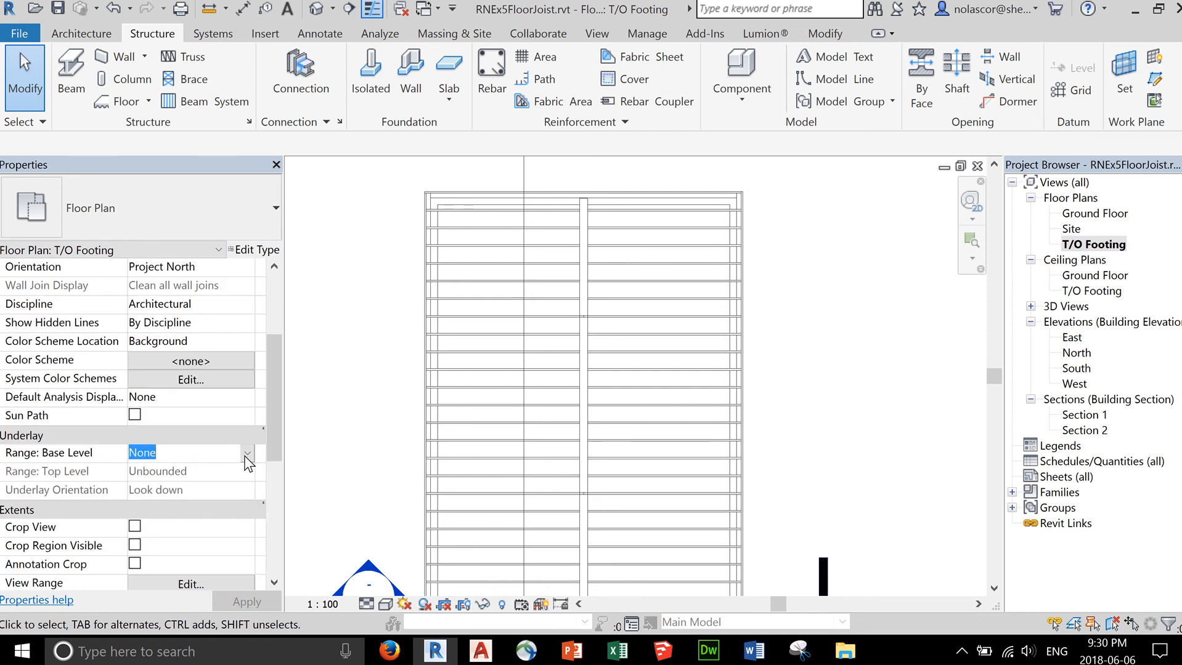
{"action": "left_click", "coordinate": [245, 456]}
{"action": "left_click", "coordinate": [213, 486]}
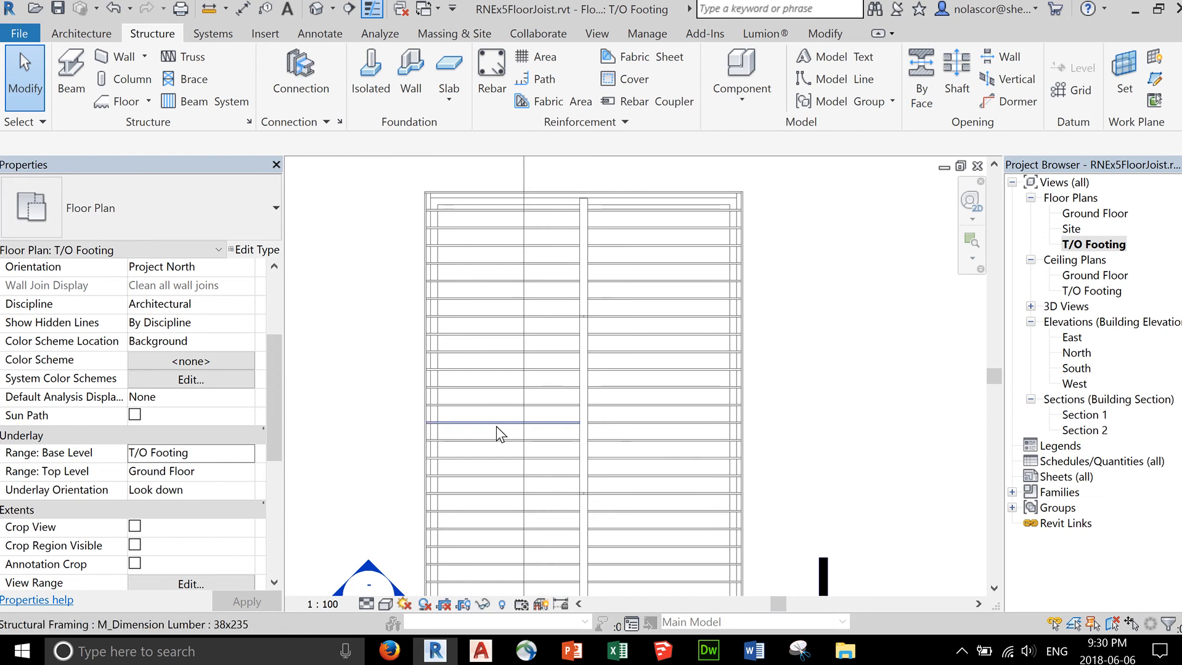
Step: Switch the T/O Footing plan's visual style to Wireframe
{"action": "scroll", "coordinate": [573, 401], "scroll_direction": "up", "scroll_amount": 1}
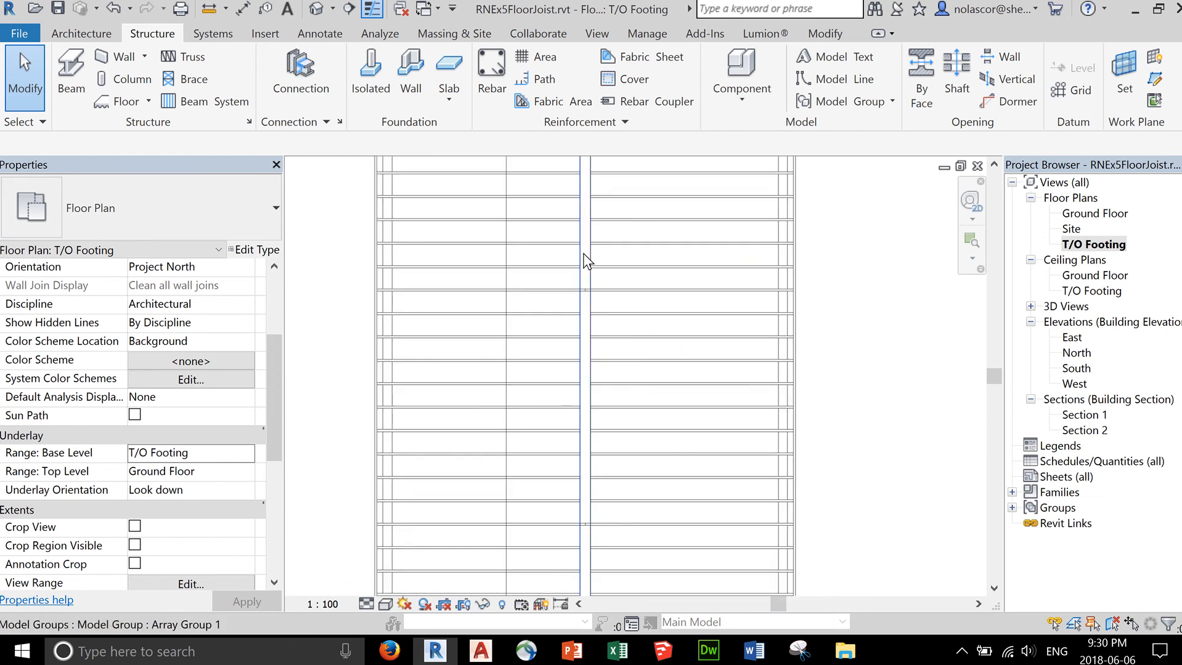
{"action": "scroll", "coordinate": [571, 337], "scroll_direction": "down", "scroll_amount": 2}
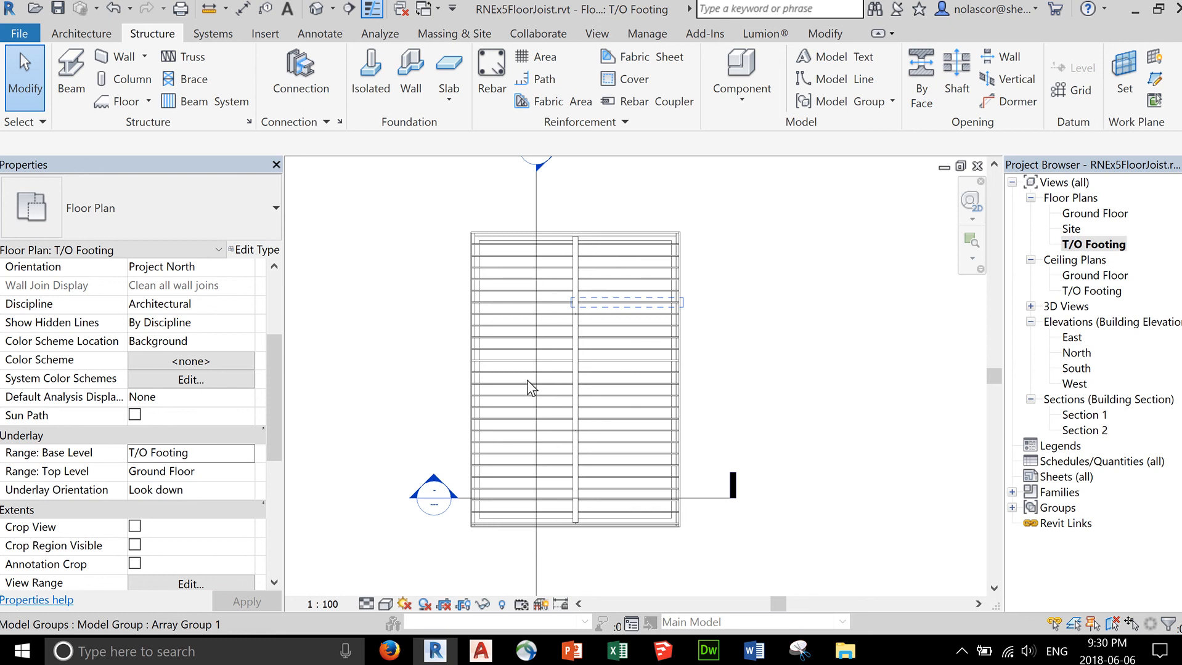
{"action": "left_click", "coordinate": [384, 604]}
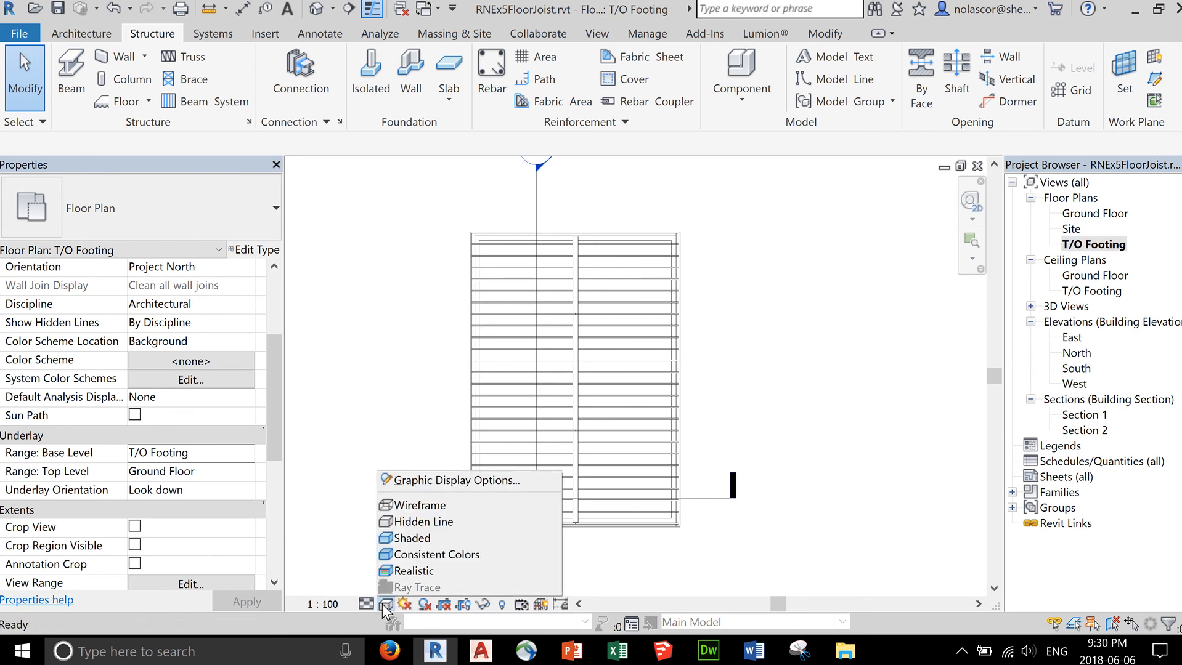
{"action": "left_click", "coordinate": [416, 506]}
Step: Place an M_Footing-Rectangular 1800 x 1200 x 450mm isolated foundation centred on one steel column under the central beam
{"action": "scroll", "coordinate": [576, 320], "scroll_direction": "up", "scroll_amount": 4}
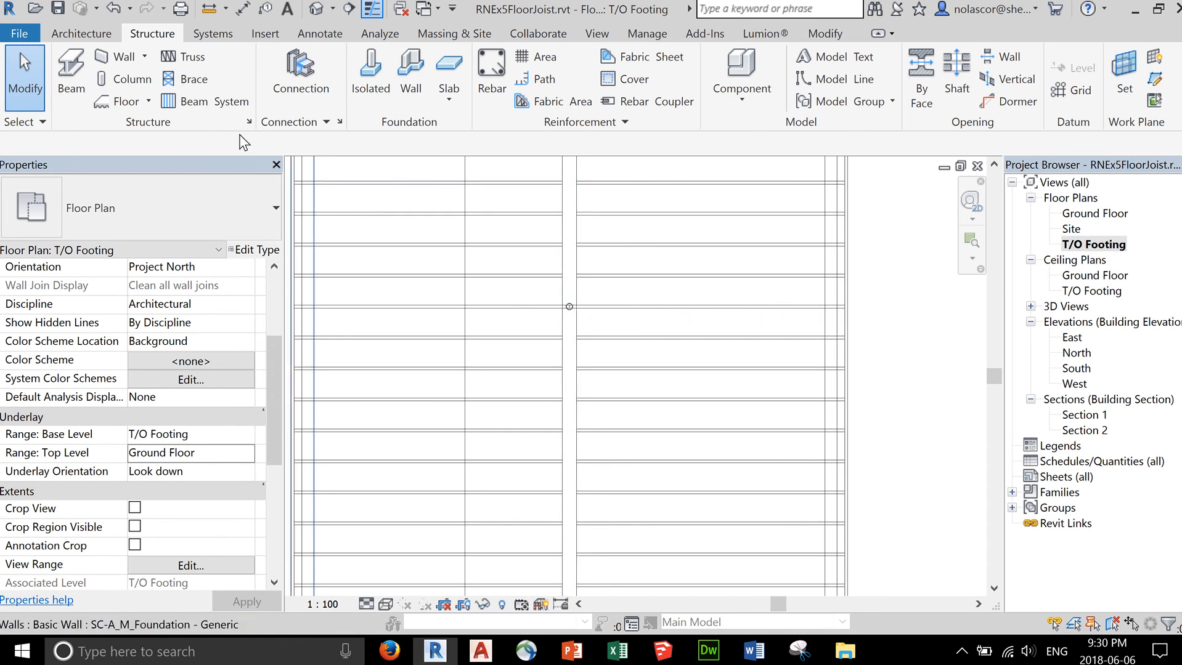
{"action": "left_click", "coordinate": [356, 75]}
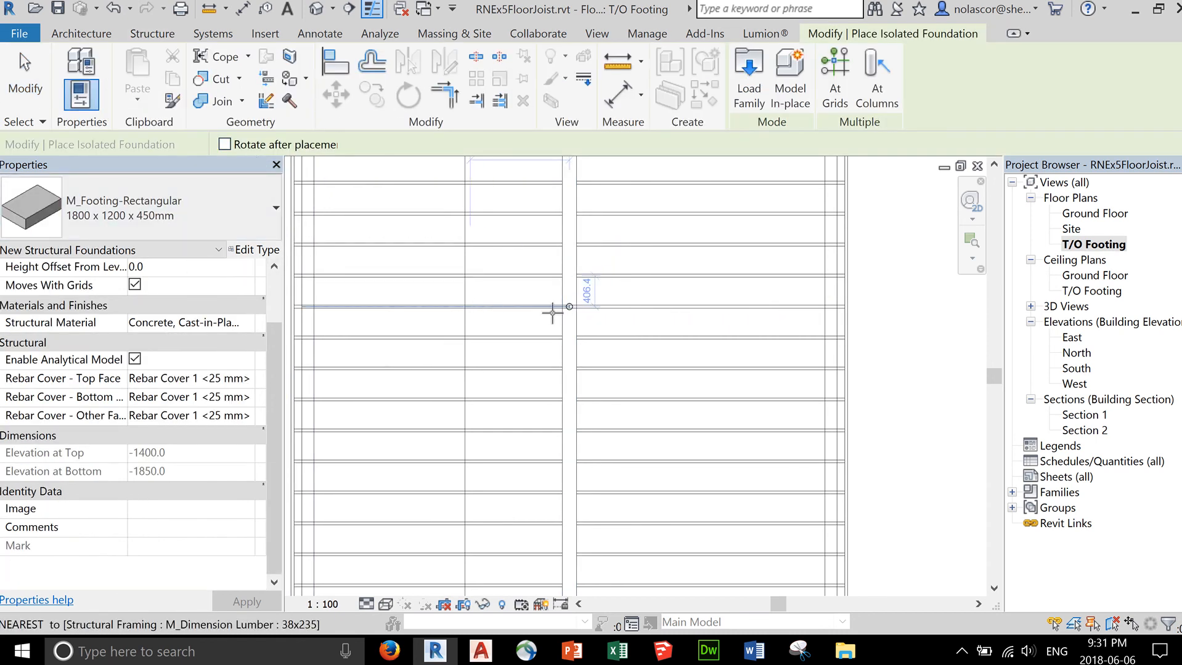
{"action": "scroll", "coordinate": [569, 302], "scroll_direction": "up", "scroll_amount": 5}
{"action": "scroll", "coordinate": [570, 302], "scroll_direction": "up", "scroll_amount": 1}
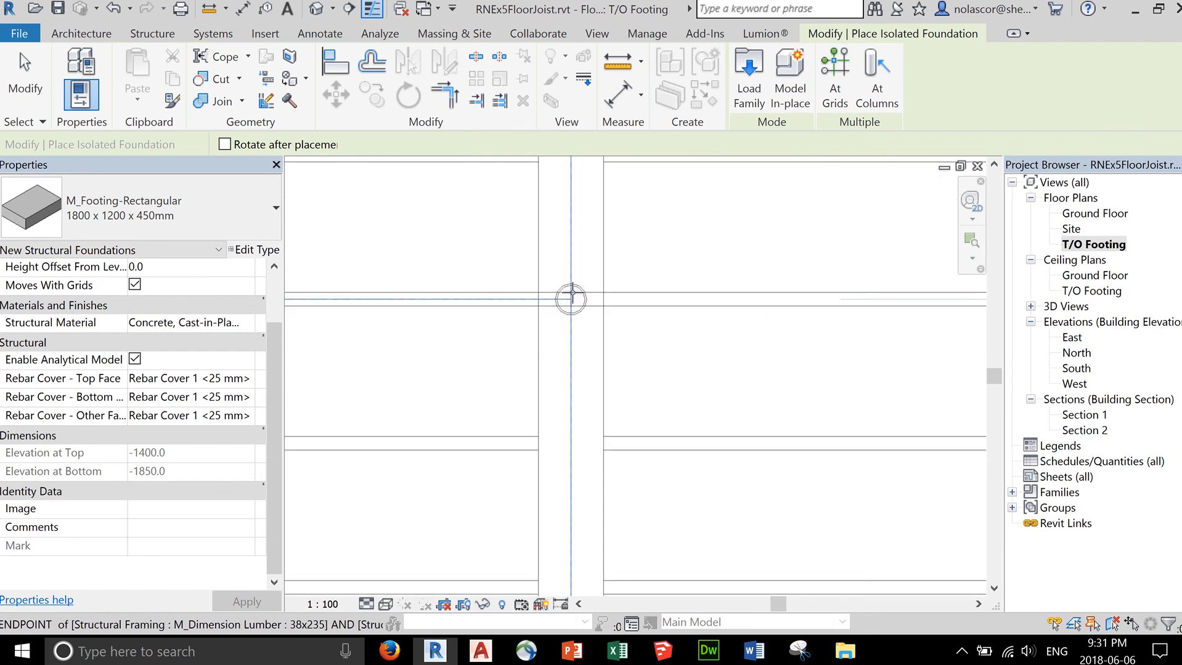
{"action": "left_click", "coordinate": [570, 300]}
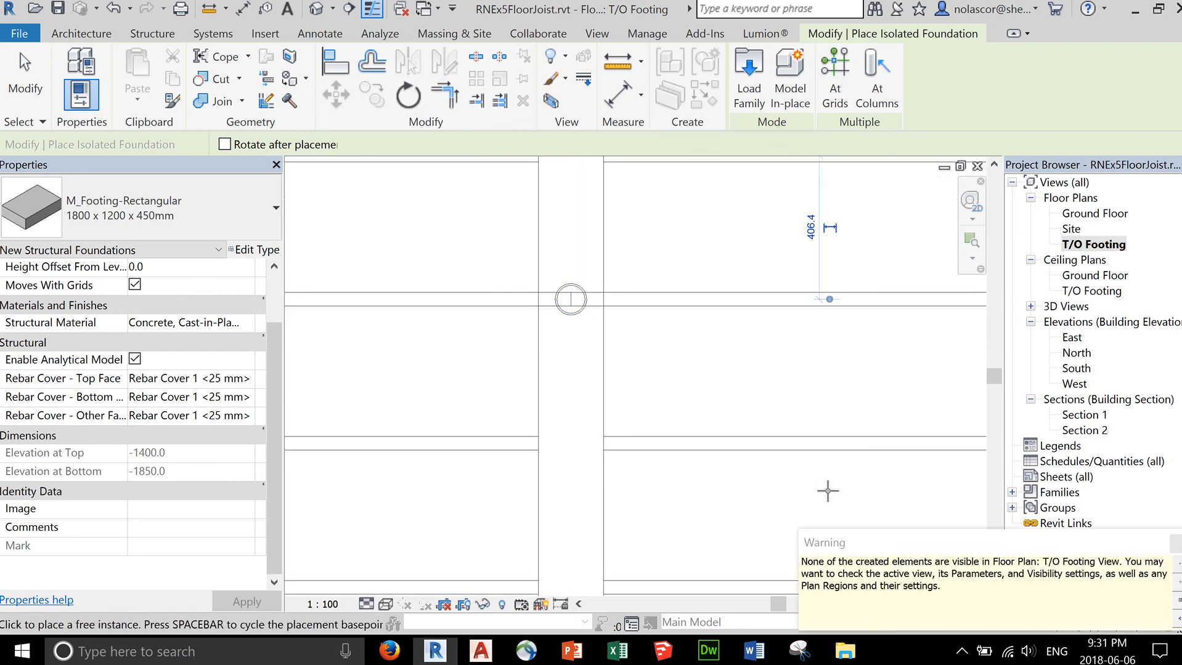
Step: Place another 1800 x 1200 x 450mm rectangular footing centred on the other steel column and finish placing foundations
{"action": "scroll", "coordinate": [613, 490], "scroll_direction": "down", "scroll_amount": 4}
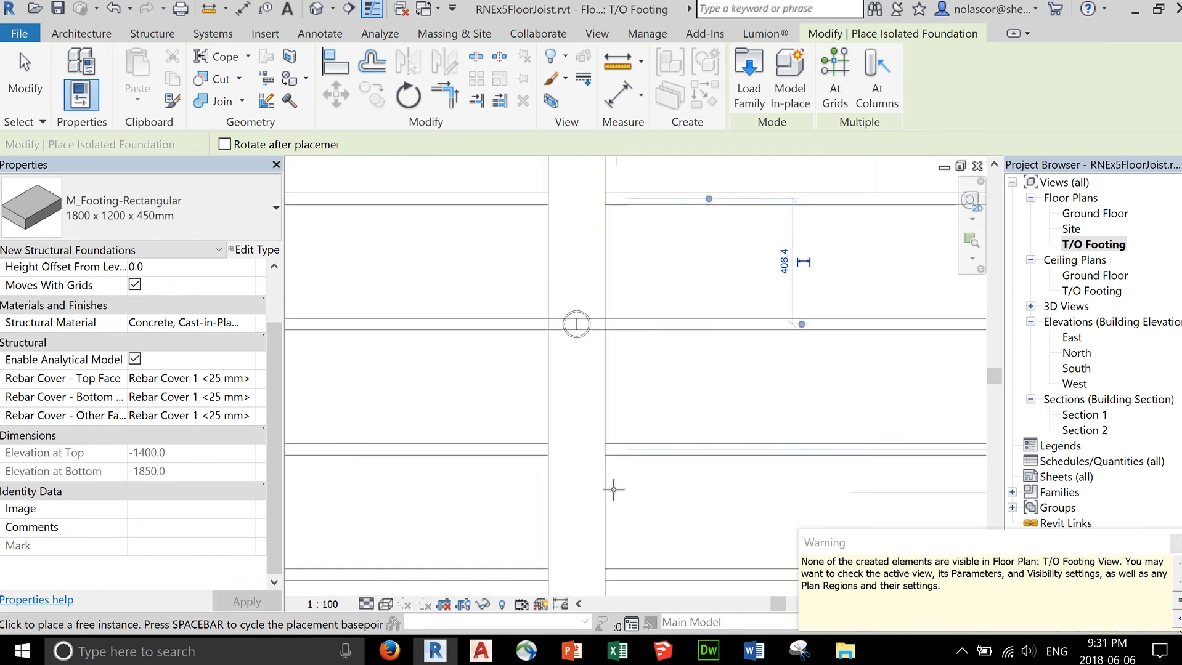
{"action": "mouse_move", "coordinate": [617, 544]}
{"action": "middle_mouse_down"}
{"action": "mouse_move", "coordinate": [616, 359]}
{"action": "mouse_move", "coordinate": [629, 545]}
{"action": "middle_mouse_up"}
{"action": "middle_click_drag", "start_coordinate": [675, 436], "coordinate": [678, 391]}
{"action": "scroll", "coordinate": [584, 394], "scroll_direction": "up", "scroll_amount": 5}
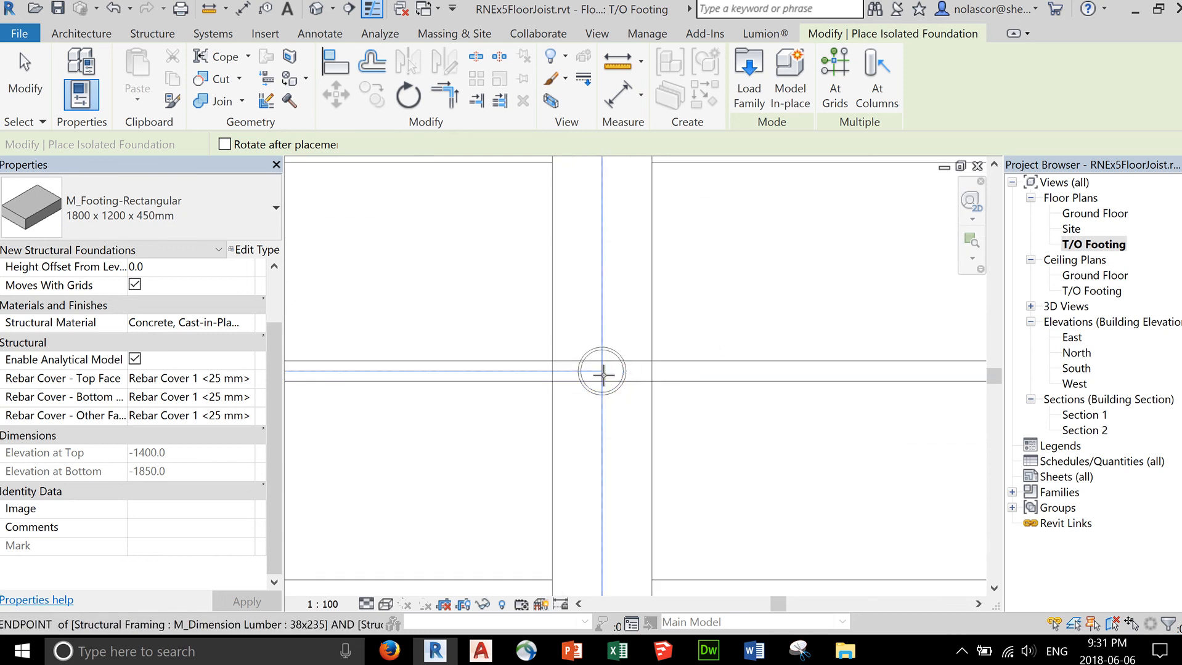
{"action": "left_click", "coordinate": [602, 372]}
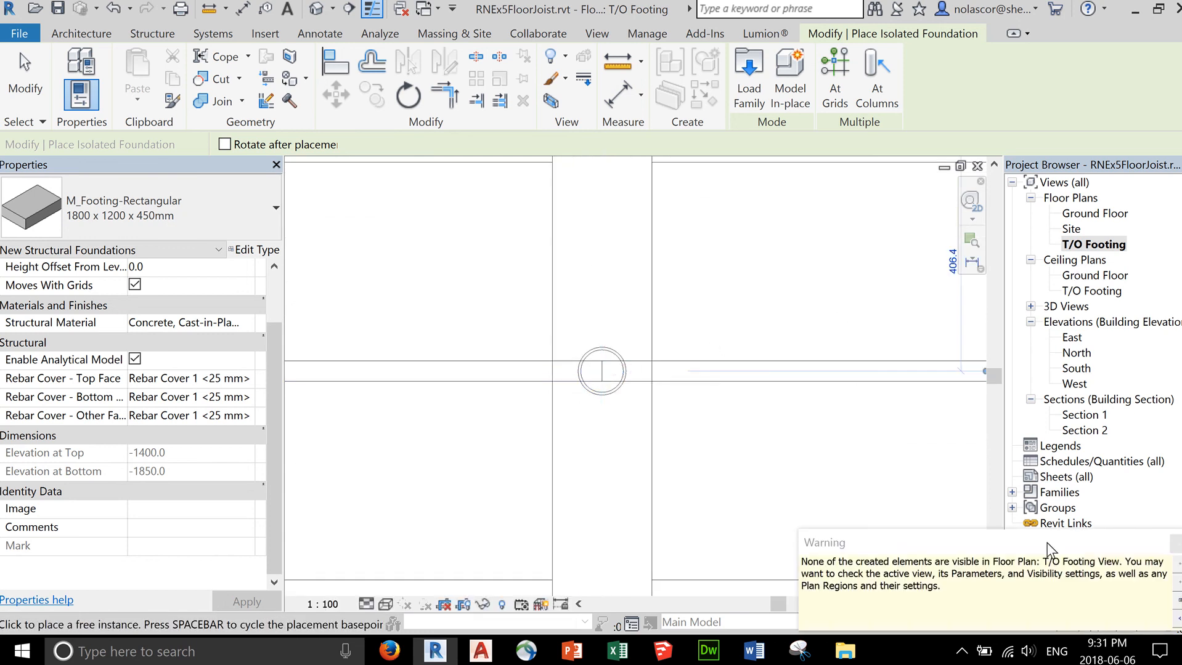
{"action": "left_click", "coordinate": [1174, 543]}
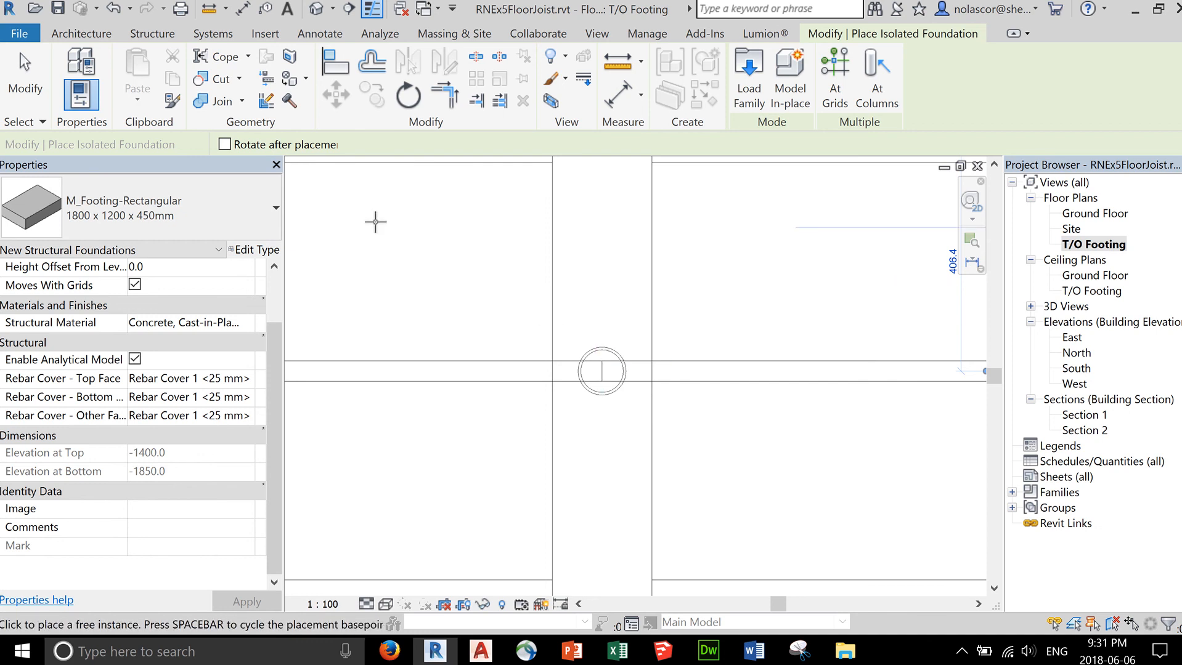
{"action": "scroll", "coordinate": [765, 331], "scroll_direction": "down", "scroll_amount": 5}
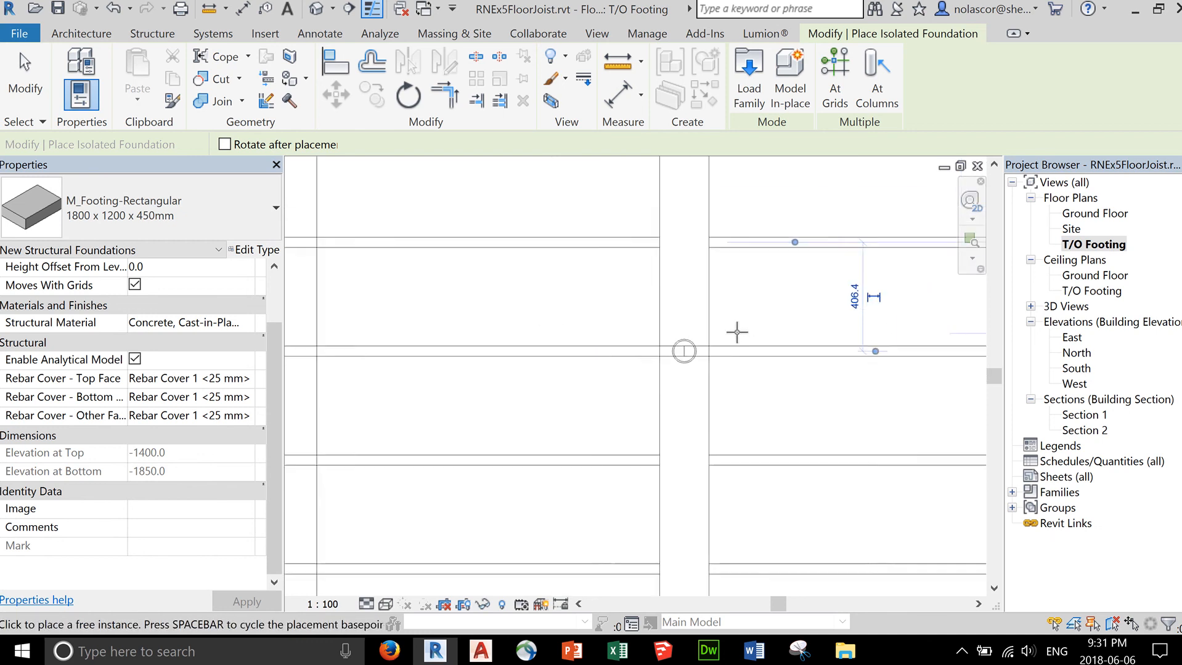
{"action": "scroll", "coordinate": [716, 316], "scroll_direction": "down", "scroll_amount": 4}
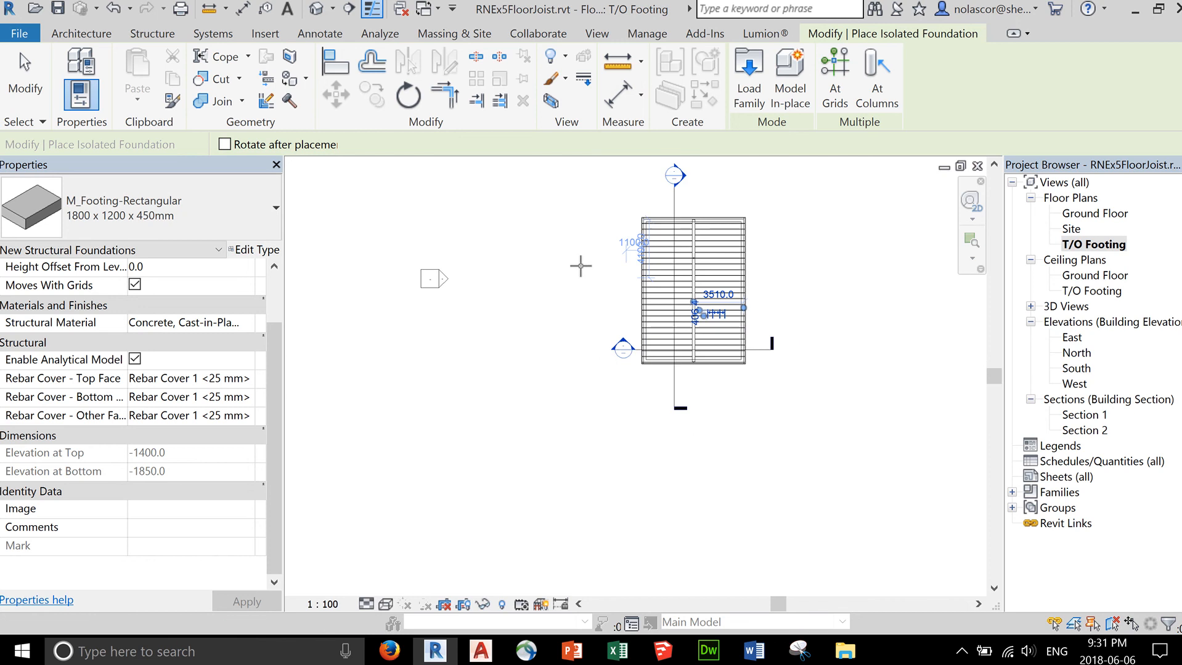
{"action": "key", "text": "Escape"}
{"action": "key", "text": "Escape"}
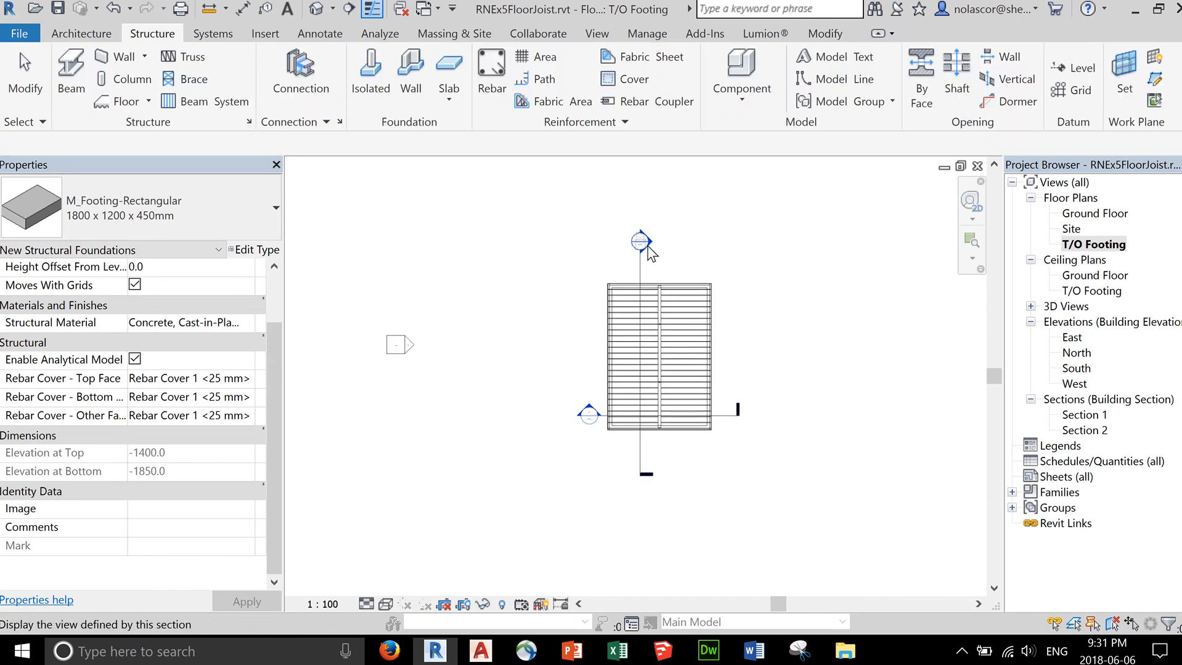
Step: Open the Section 2 view and duplicate the type of both rectangular footings beneath the columns as 600 x 600 x 150mm
{"action": "double_click", "coordinate": [641, 241]}
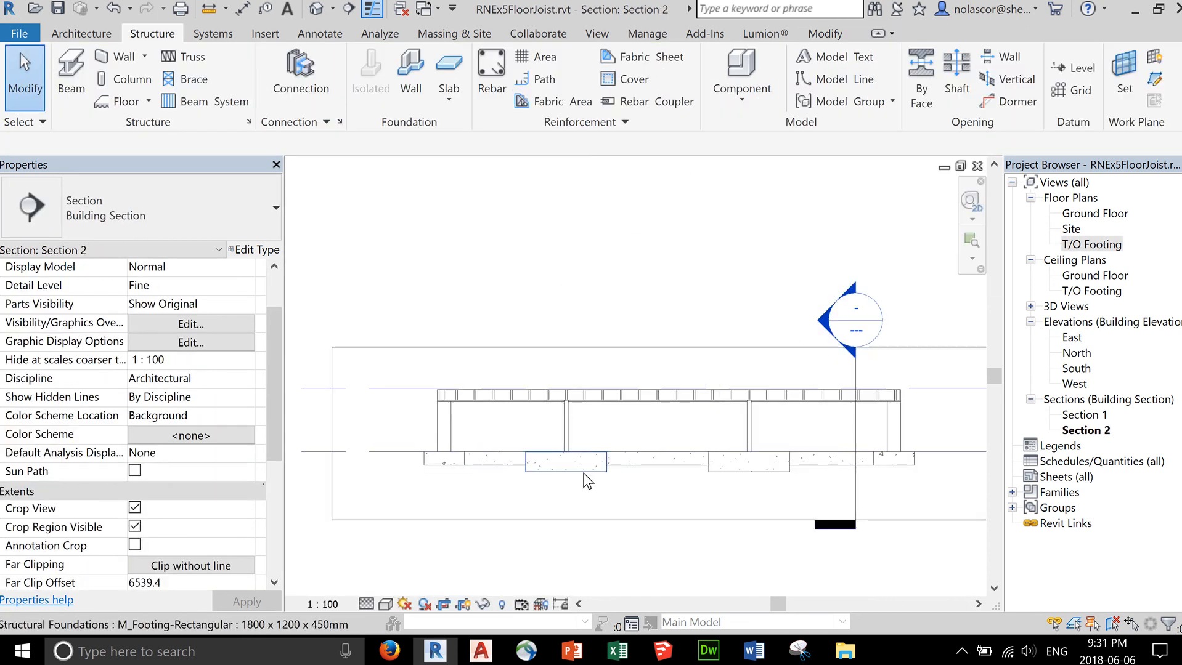
{"action": "scroll", "coordinate": [582, 476], "scroll_direction": "up", "scroll_amount": 3}
{"action": "left_click", "coordinate": [581, 474]}
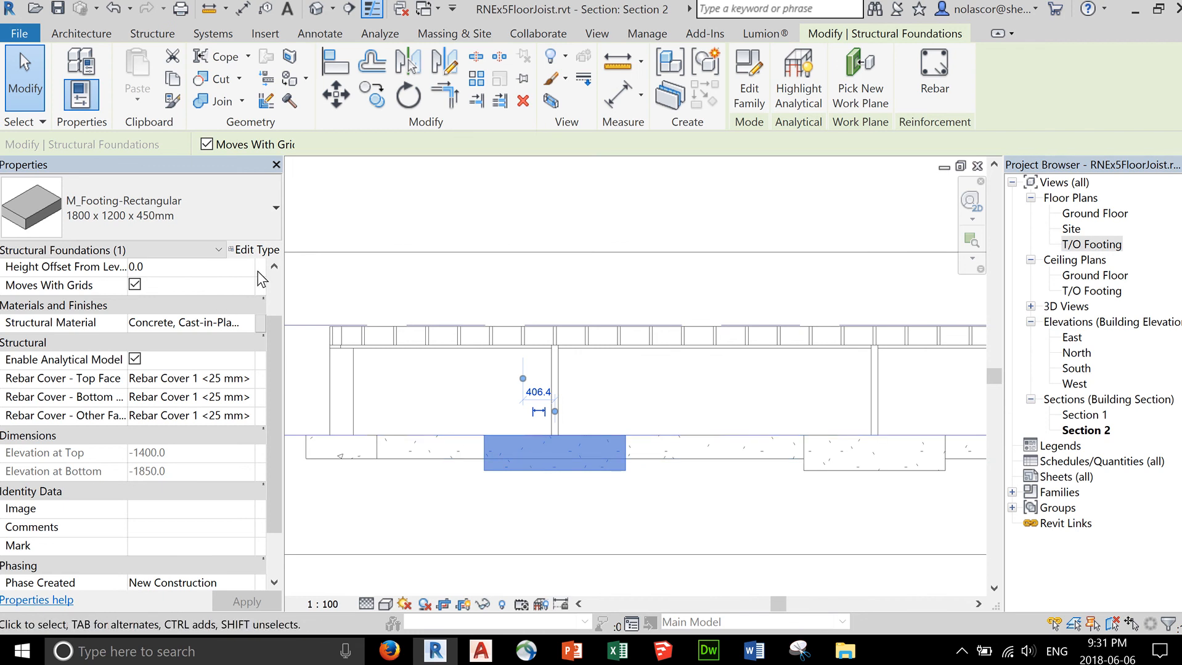
{"action": "left_click", "coordinate": [826, 474], "text": "ctrl"}
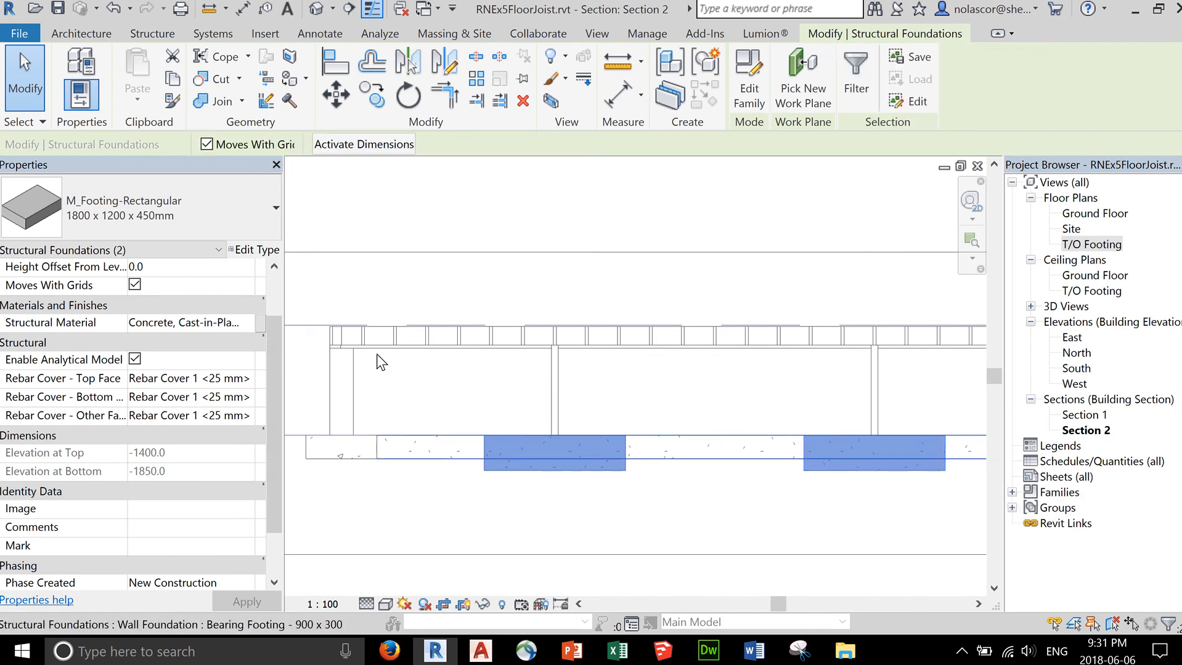
{"action": "left_click", "coordinate": [254, 249]}
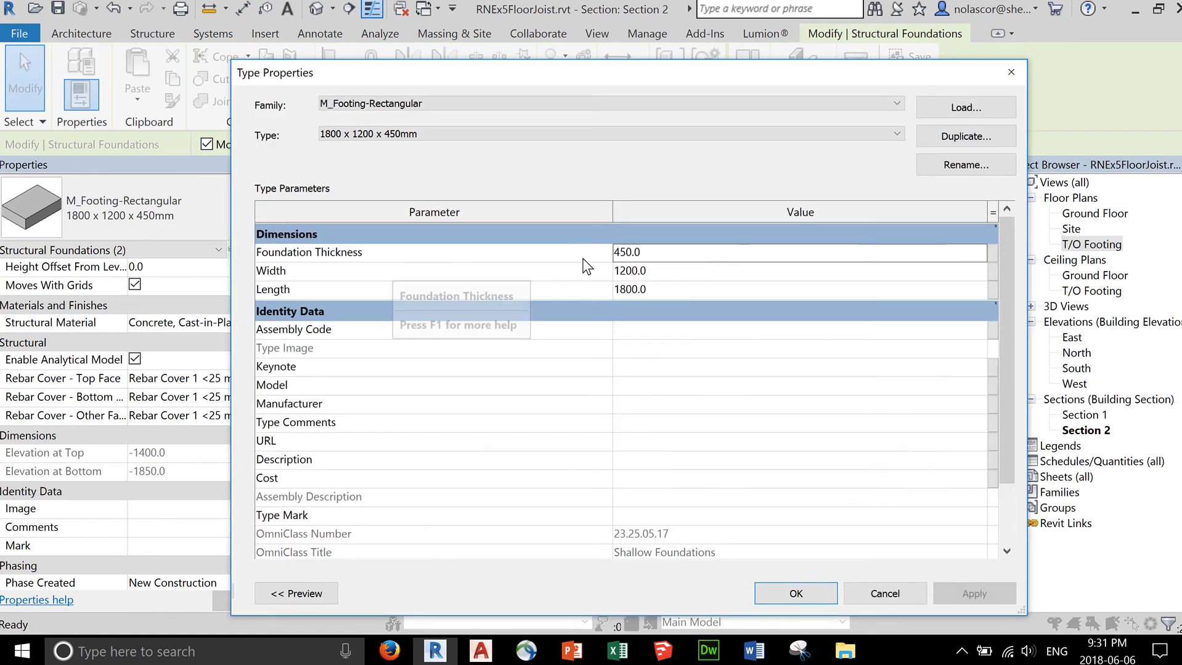
{"action": "left_click", "coordinate": [928, 135]}
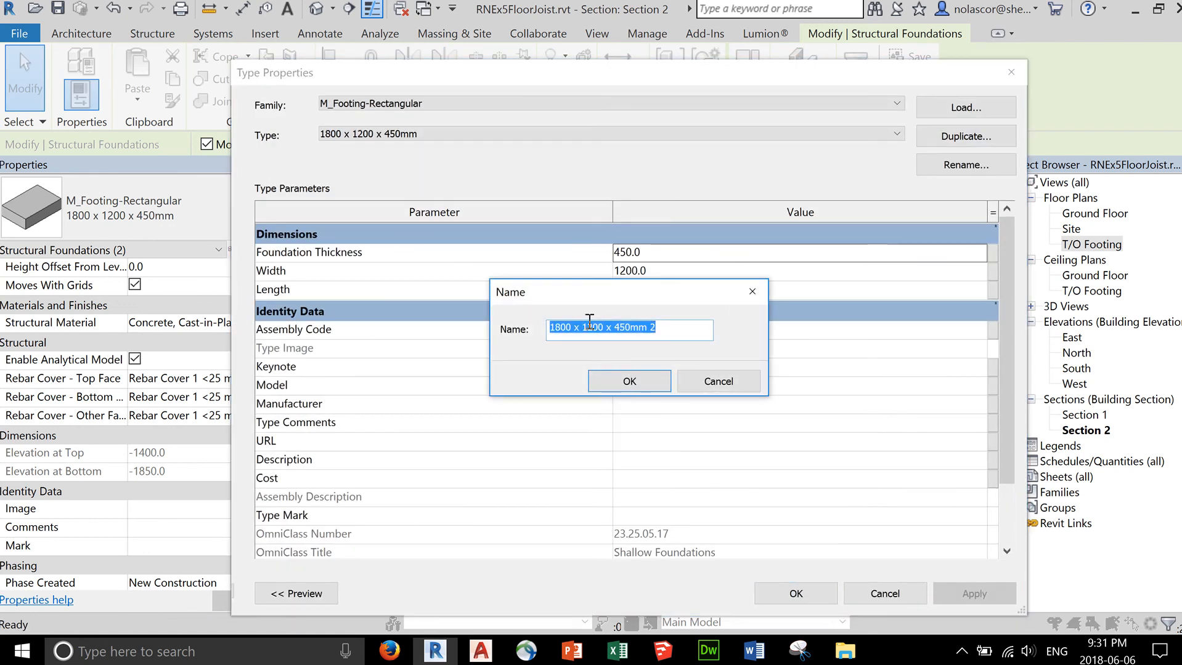
{"action": "left_click", "coordinate": [565, 327]}
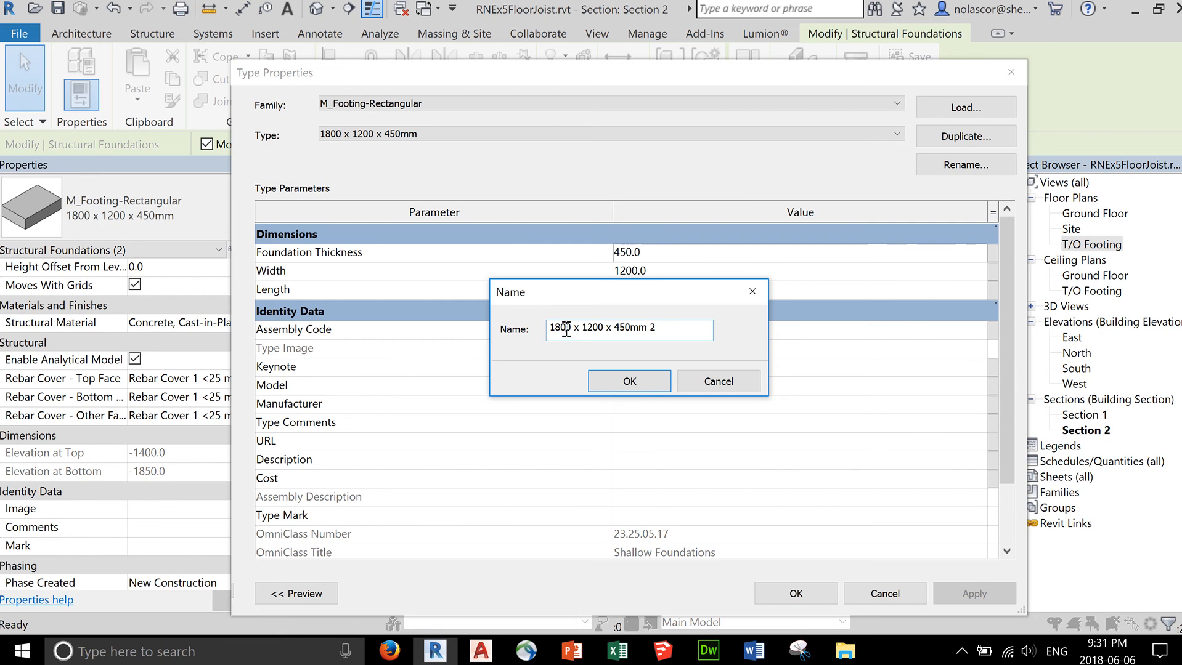
{"action": "type", "text": "6"}
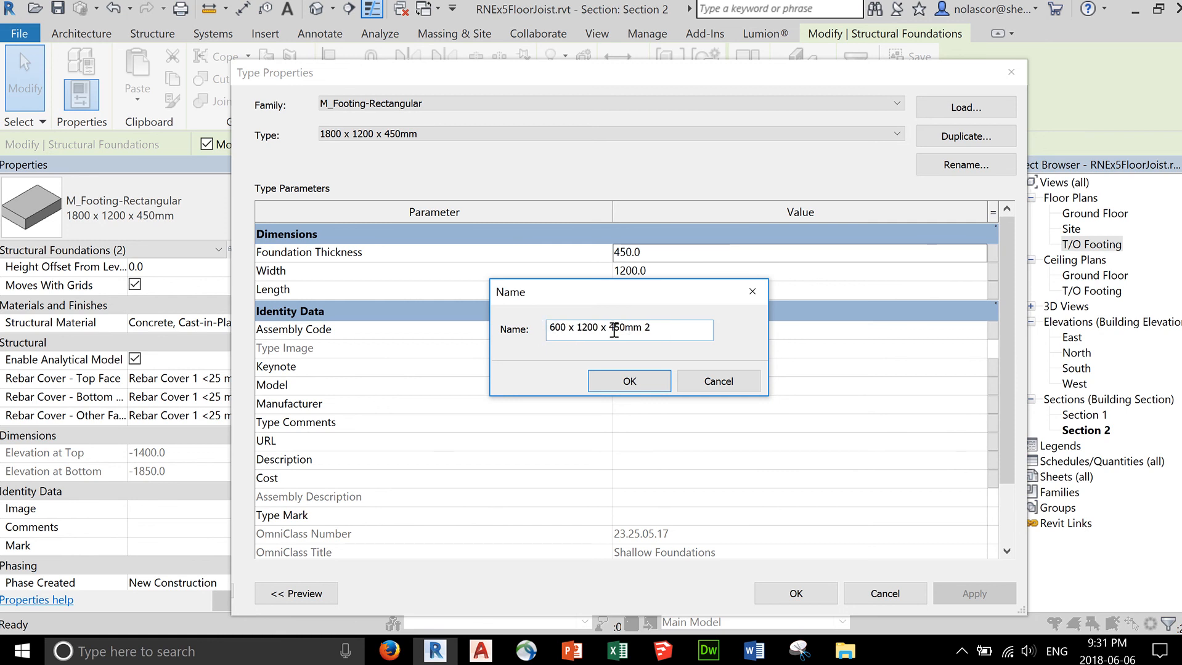
{"action": "type", "text": "1"}
{"action": "type", "text": "6"}
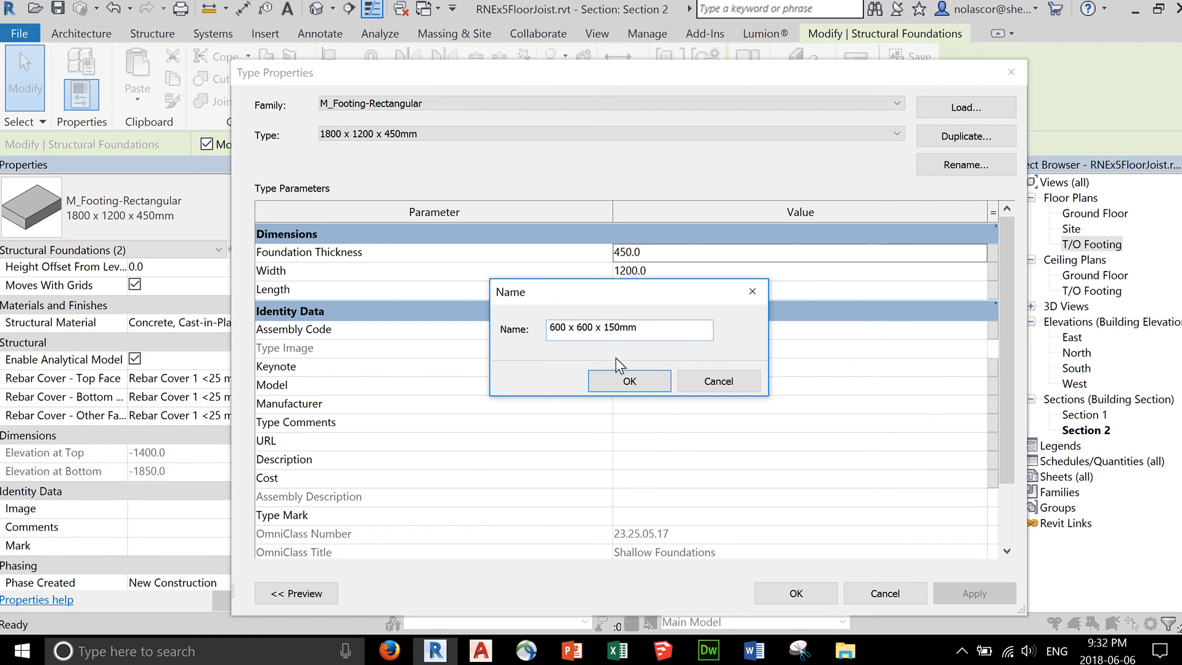
{"action": "left_click", "coordinate": [643, 383]}
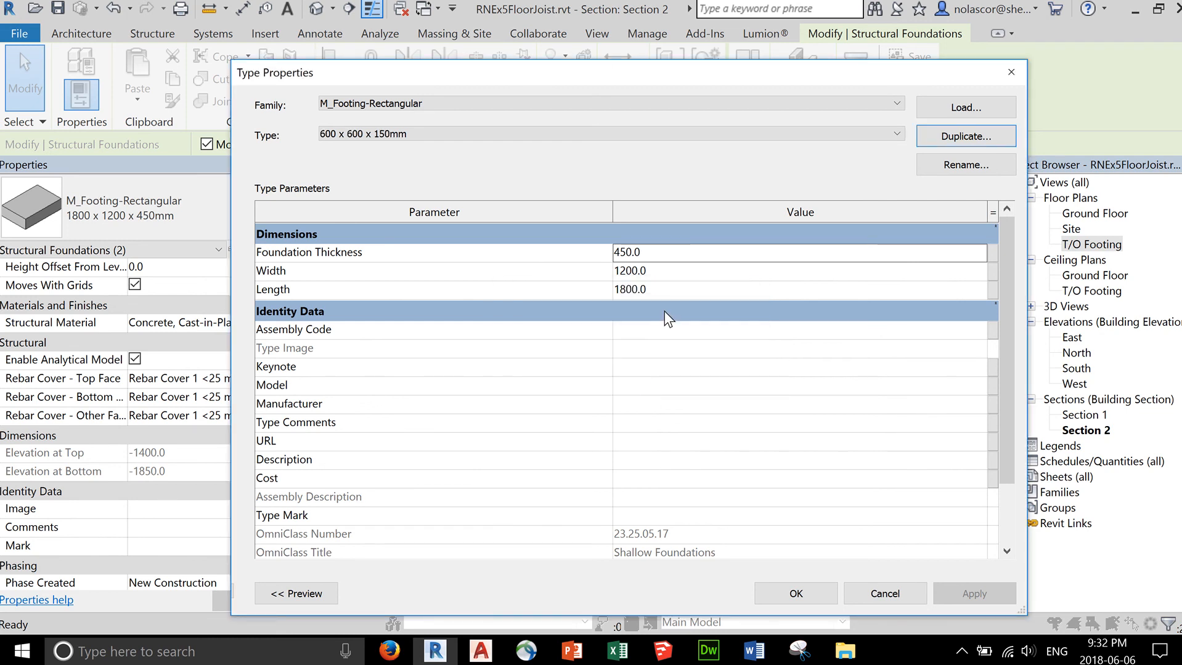
Step: Set the new footing type's foundation thickness to 150, width to 600 and length to 600, and apply it to both footings
{"action": "left_click", "coordinate": [652, 254]}
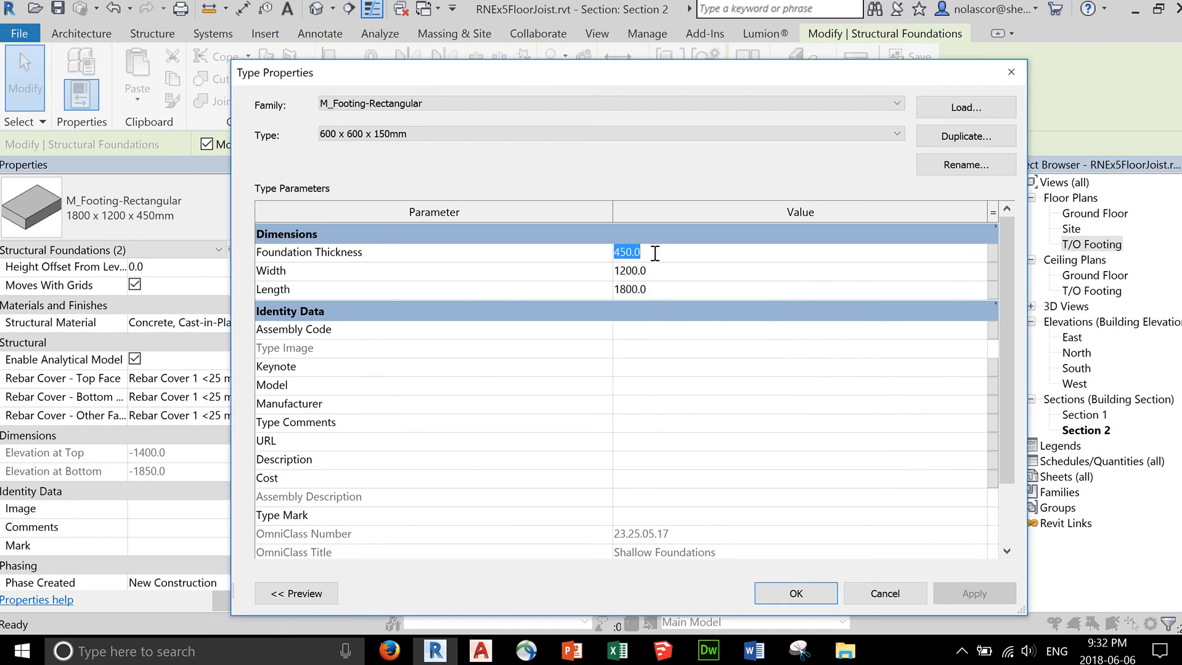
{"action": "type", "text": "150"}
{"action": "left_click", "coordinate": [654, 271]}
{"action": "type", "text": "60"}
{"action": "left_click", "coordinate": [654, 291]}
{"action": "type", "text": "6"}
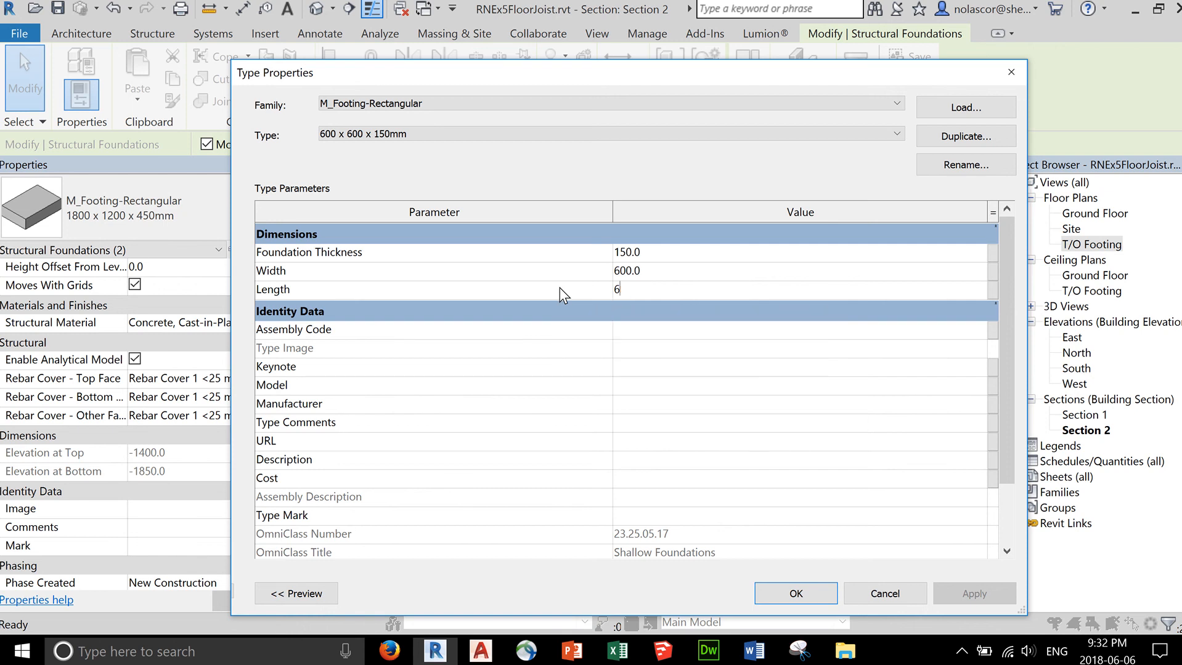
{"action": "type", "text": "00"}
{"action": "left_click", "coordinate": [804, 594]}
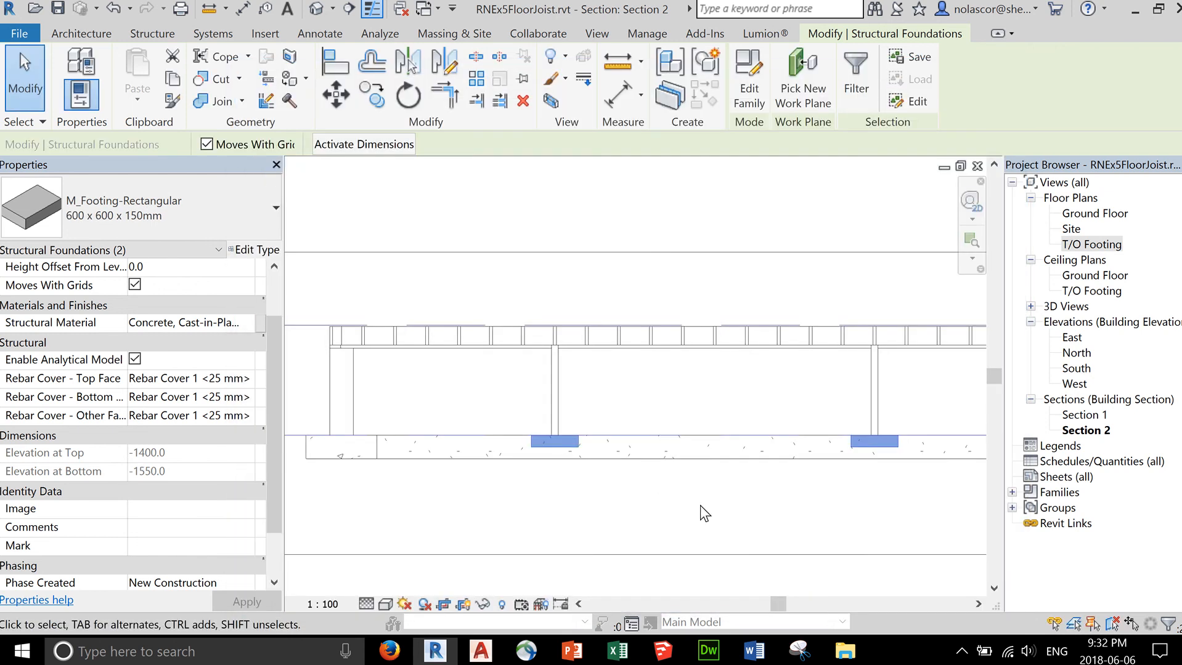
{"action": "left_click", "coordinate": [700, 505]}
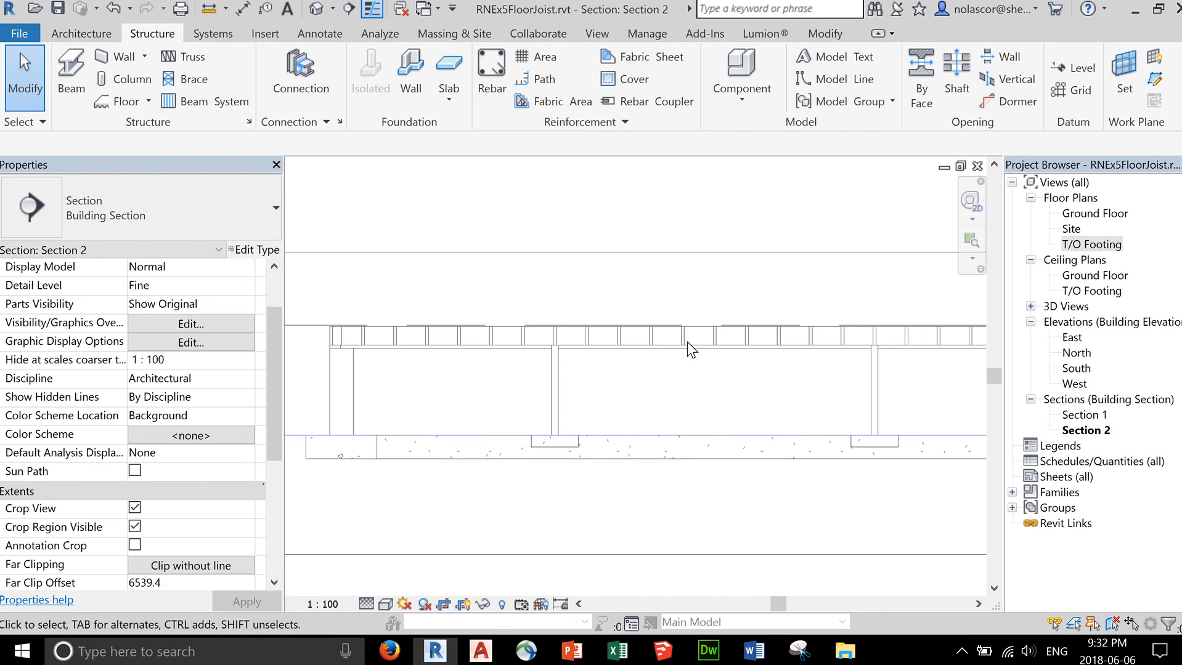
Step: Open the default 3D view and examine the floor framing with its columns and isolated footings
{"action": "left_click", "coordinate": [315, 9]}
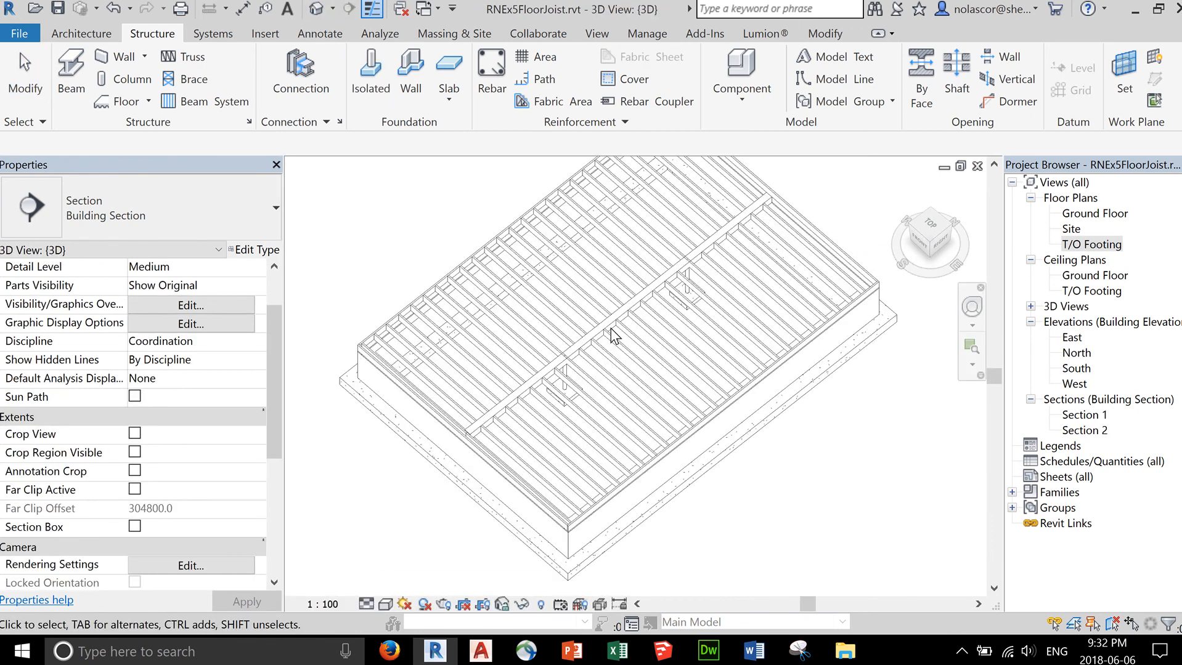
{"action": "middle_click_drag", "start_coordinate": [637, 398], "coordinate": [773, 308], "text": "shift"}
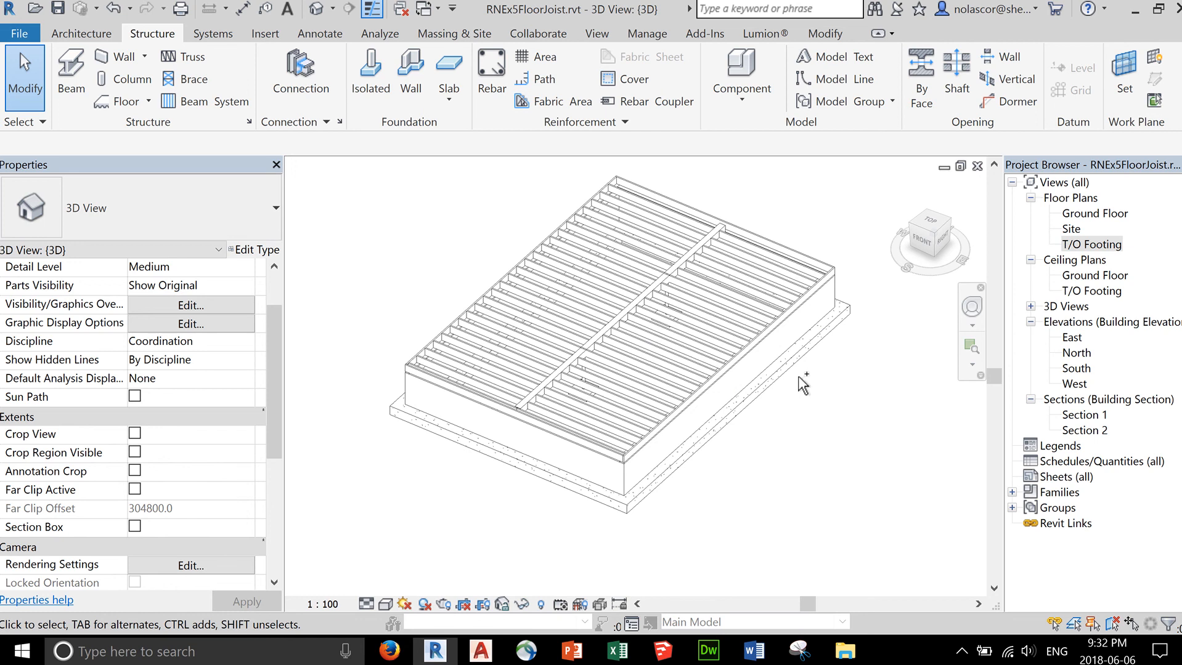